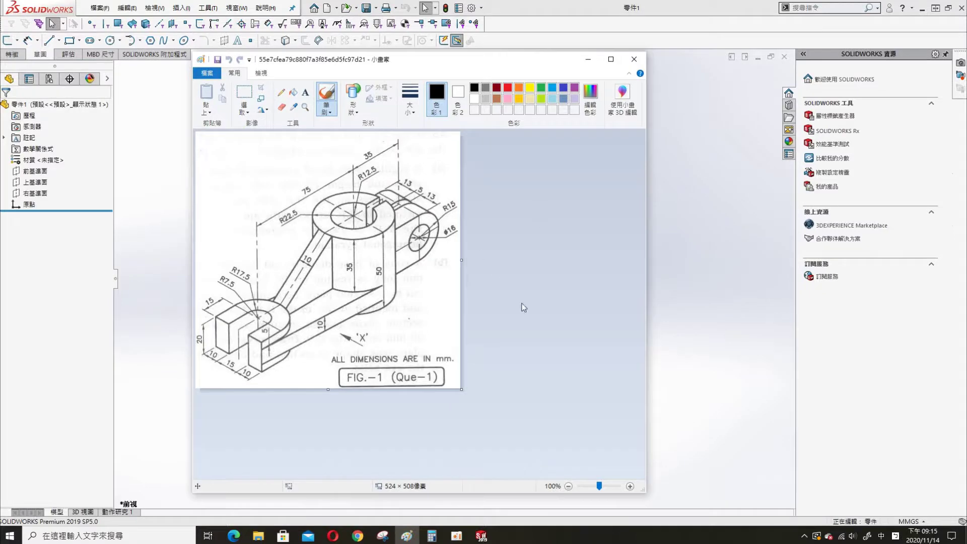
- Start a sketch on the Top Plane and draw two concentric circles at the origin, with radii of about 57 mm and 30 mm
left_click_drag(508, 59, 0, 23)
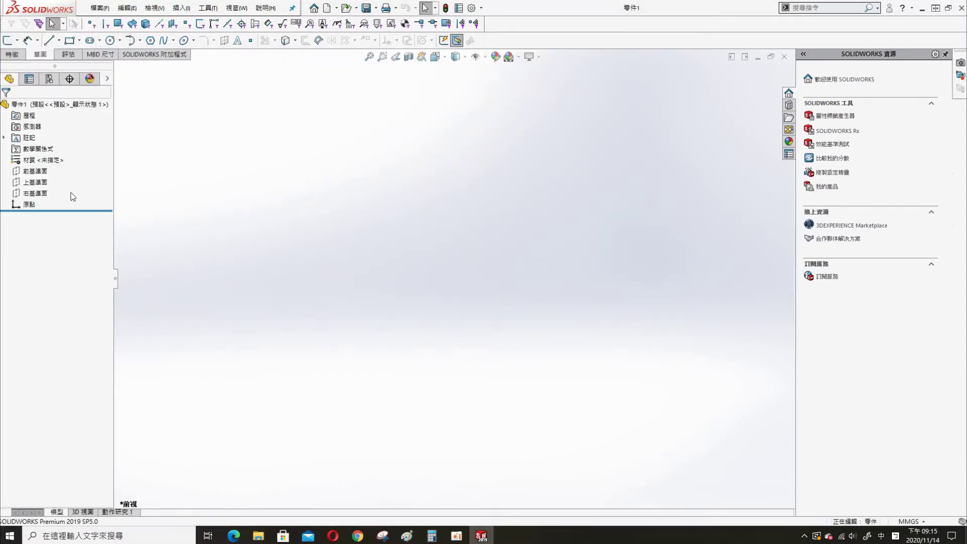
left_click(36, 182)
left_click(42, 172)
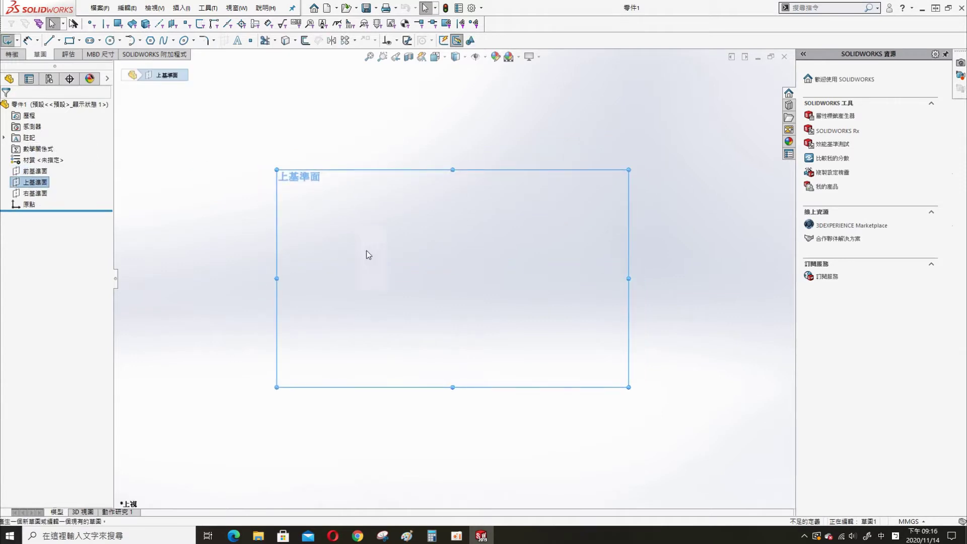
key("shift")
key("s")
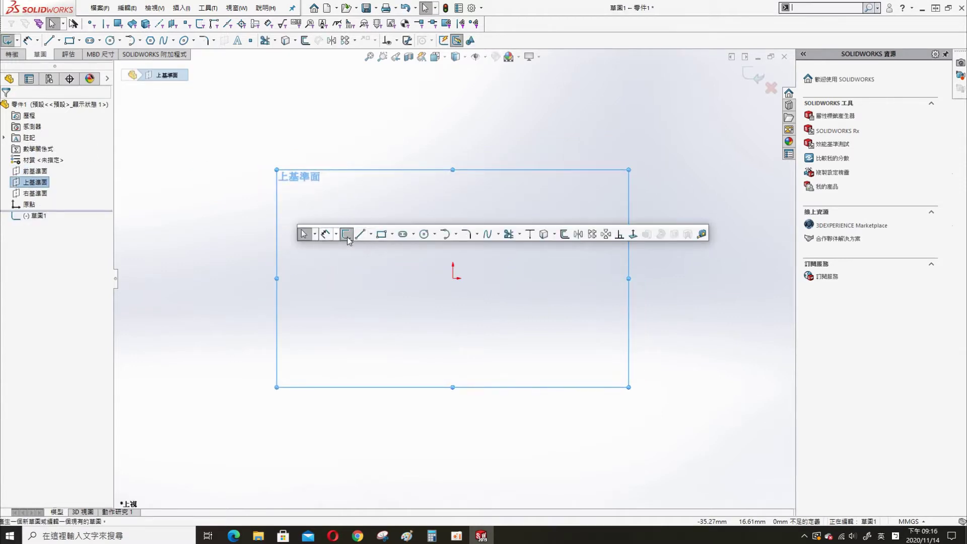
left_click(424, 234)
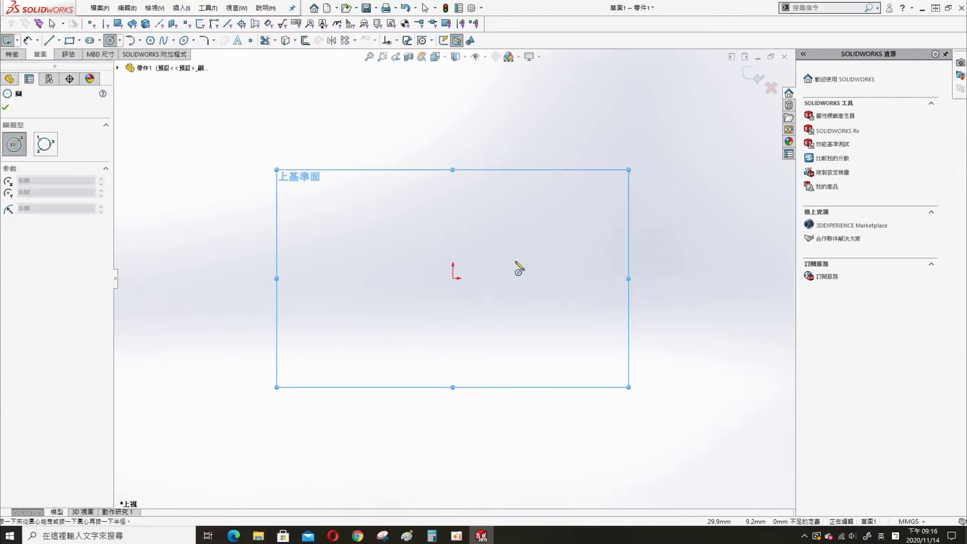
left_click(453, 278)
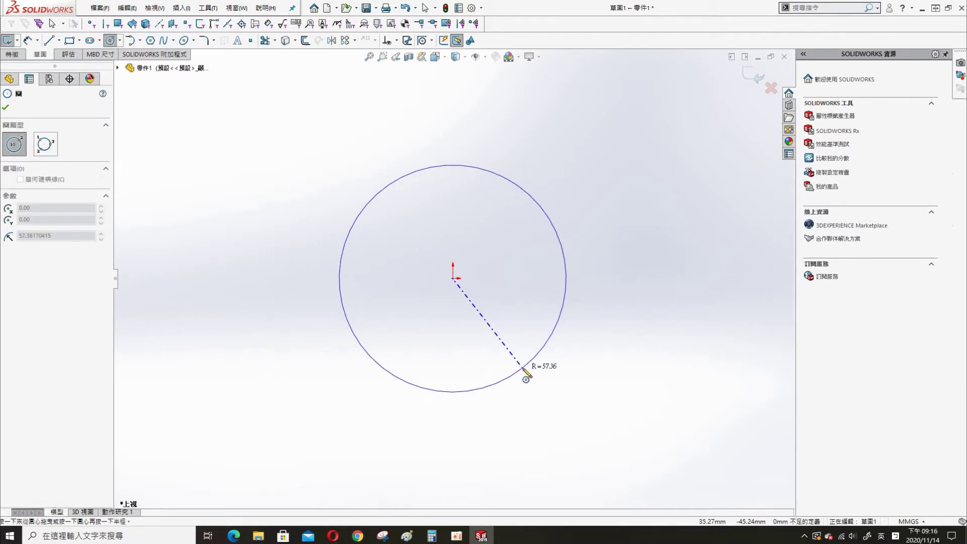
left_click(521, 368)
left_click(453, 277)
left_click(422, 227)
- Dimension the inner circle's diameter as 25 mm and the outer circle's diameter as 45 mm
key("s")
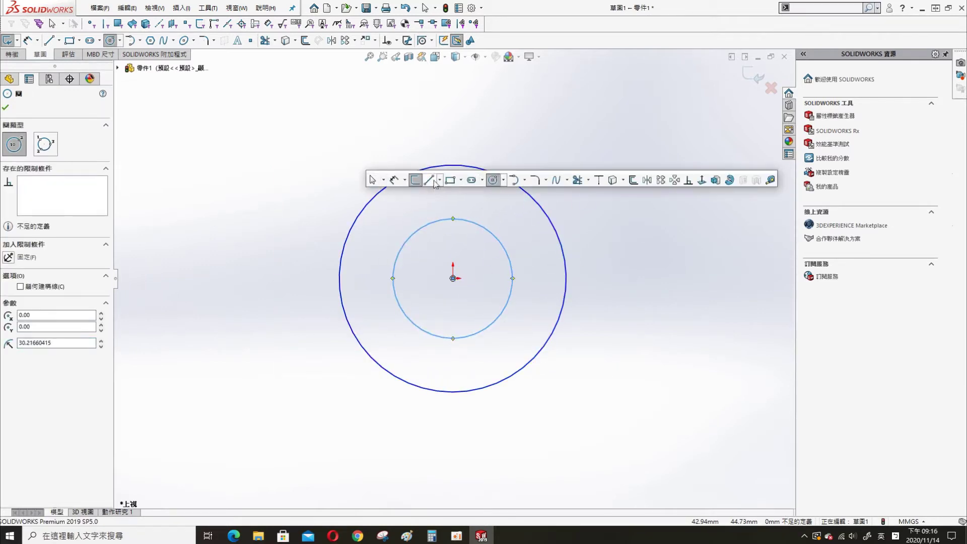
left_click(414, 180)
left_click(492, 232)
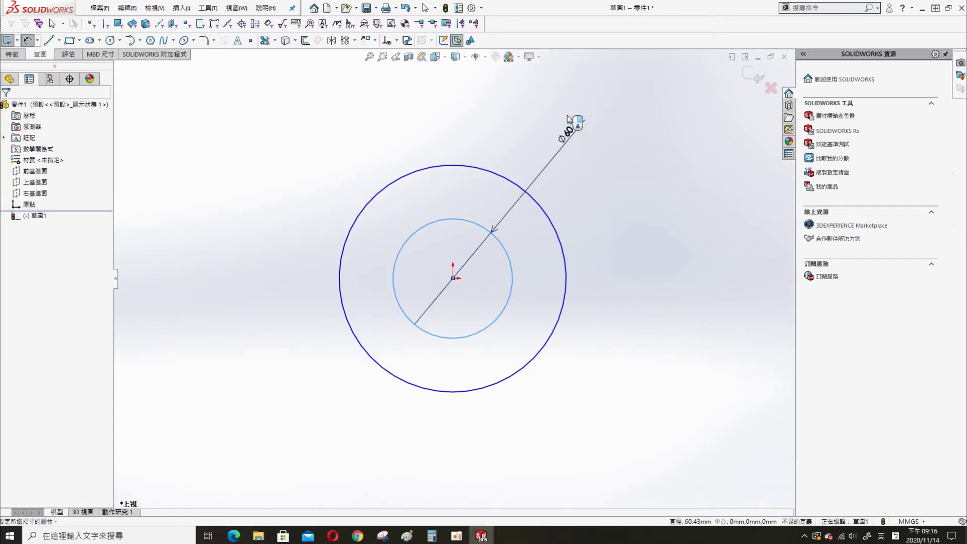
left_click(572, 122)
key("Return")
left_click(550, 218)
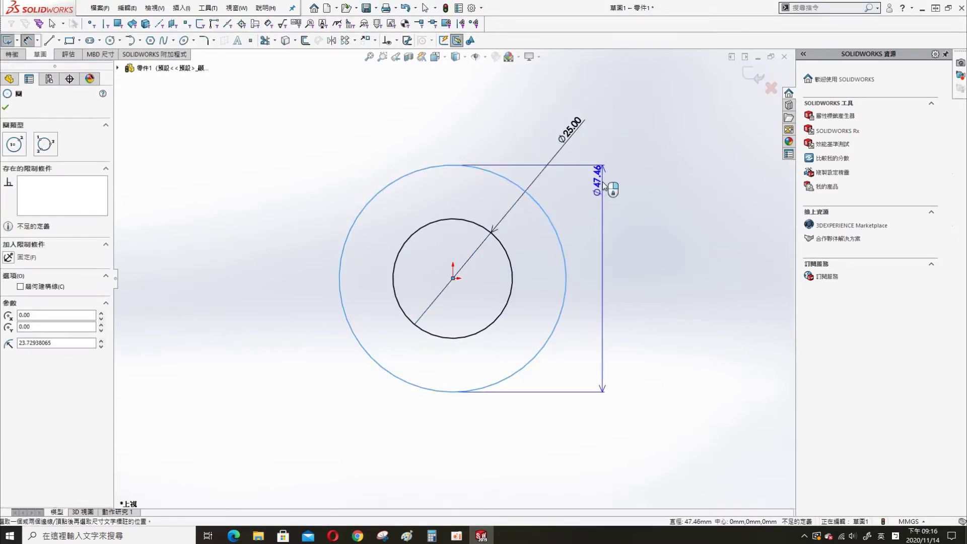
left_click(602, 197)
type("45")
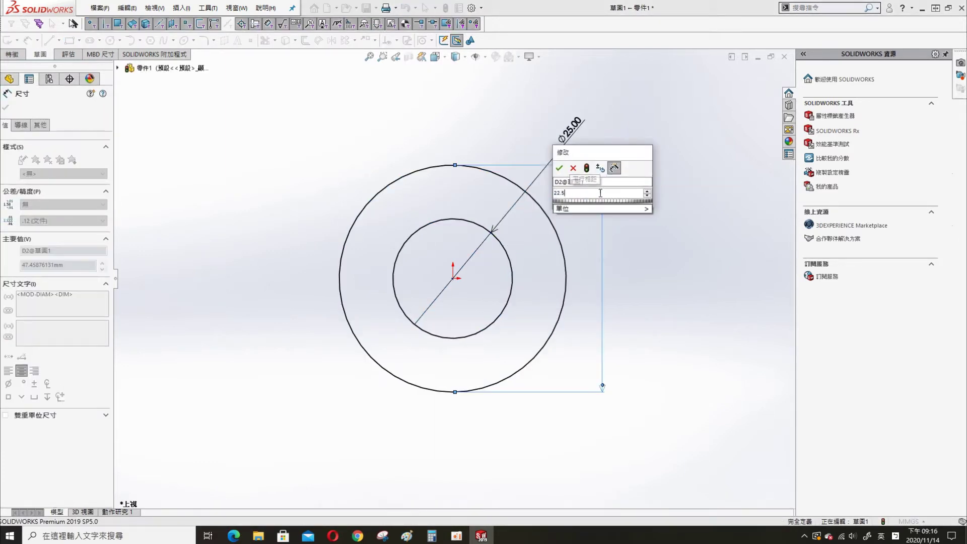
key("Return")
- Extrude the ring profile 50 mm and turn off the realistic display effects
key("s")
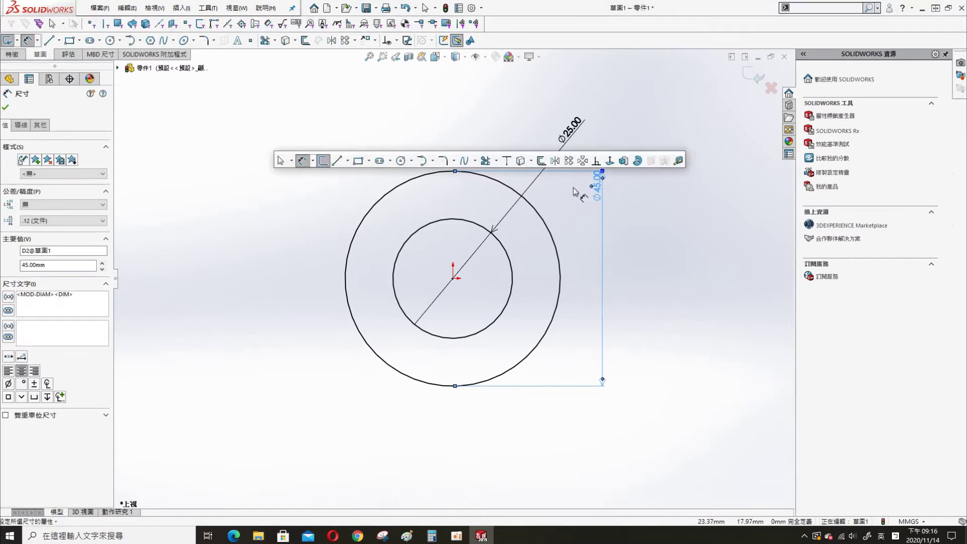
left_click(613, 161)
type("50")
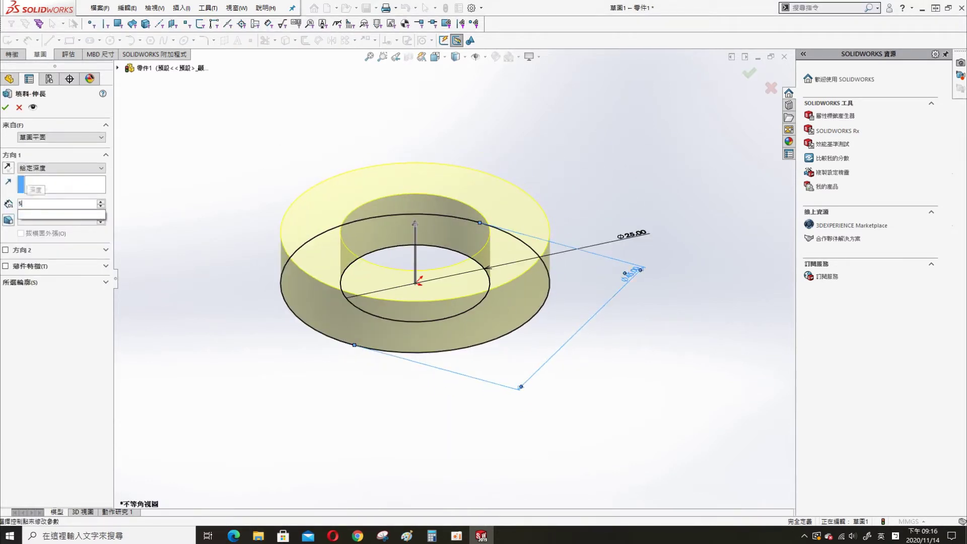
key("Return")
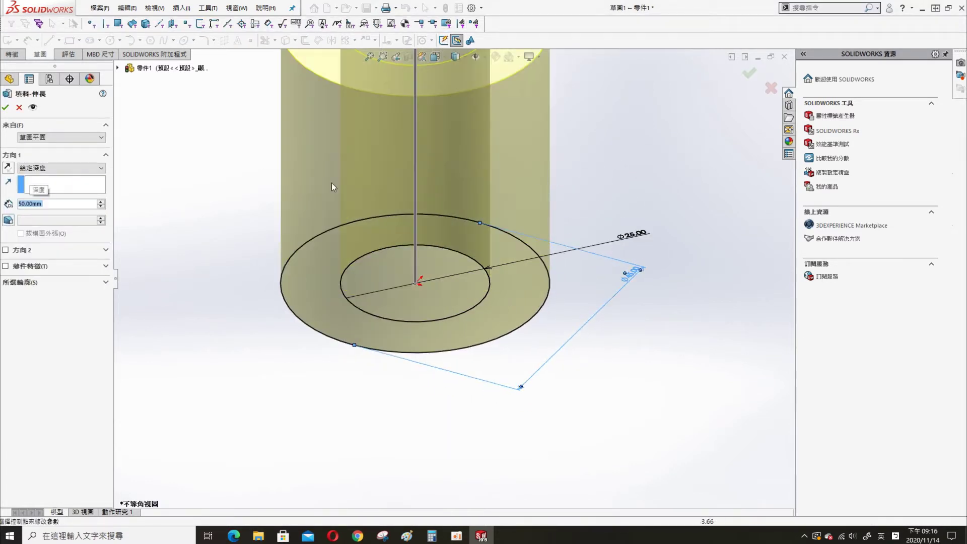
left_click(5, 107)
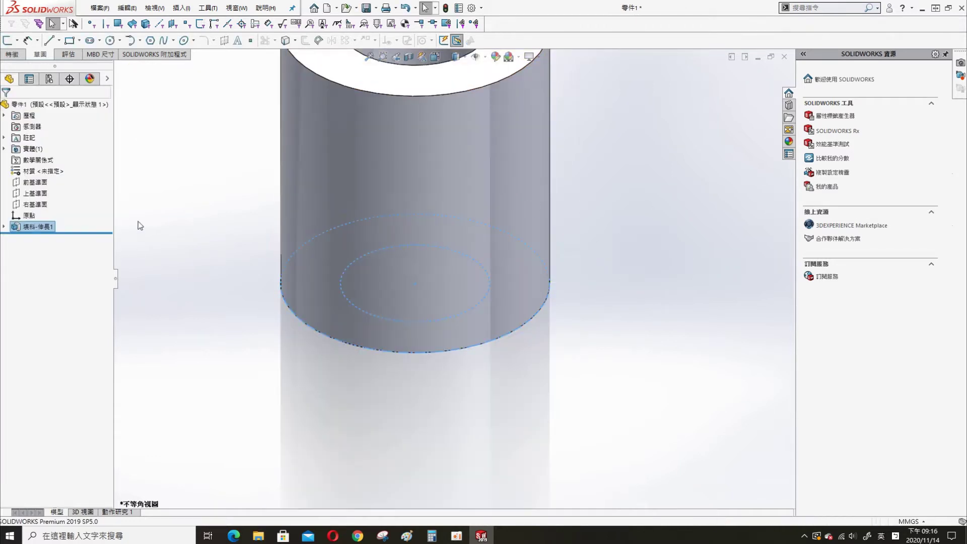
left_click(533, 57)
left_click(545, 74)
- Start a new sketch on the Top Plane
left_click(42, 194)
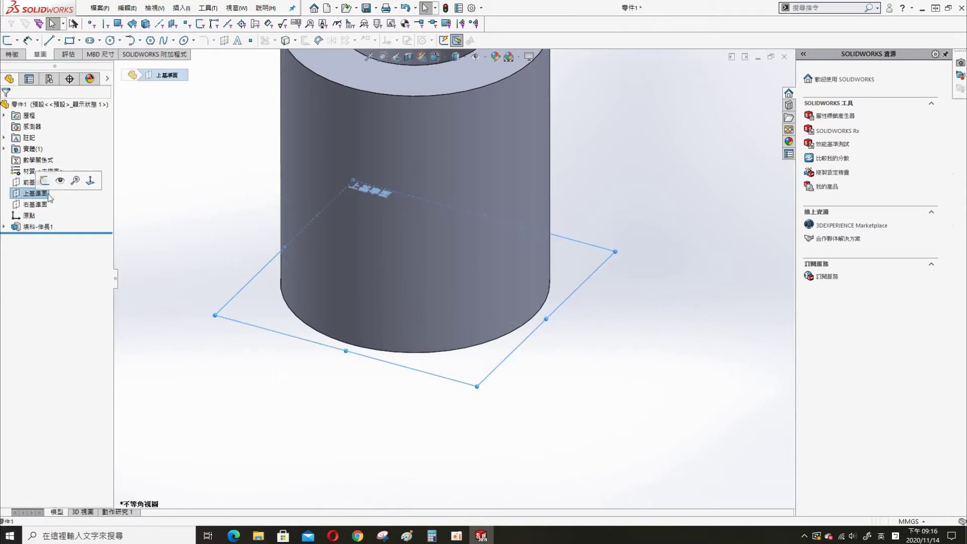
left_click(46, 181)
key("s")
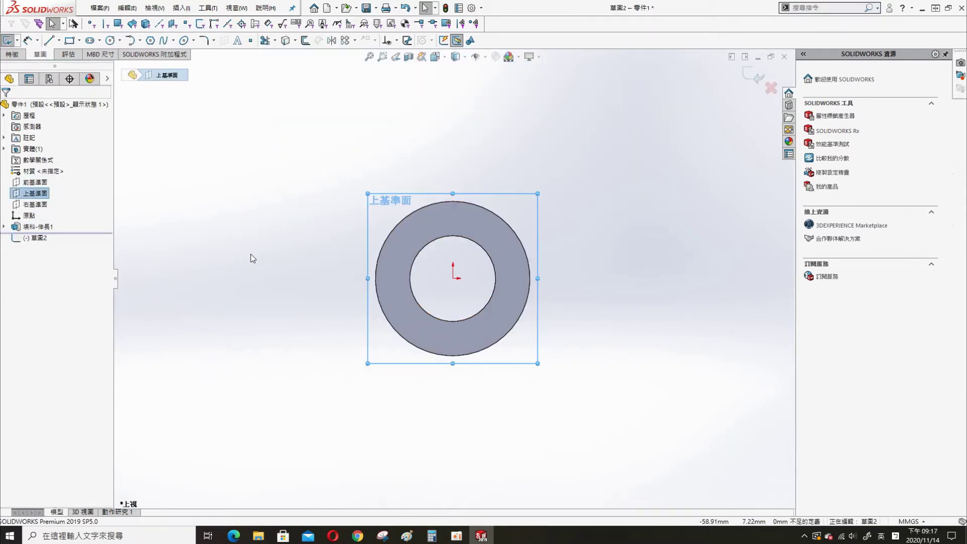
left_click(234, 261)
key("s")
left_click(358, 271)
left_click(359, 270)
key("Escape")
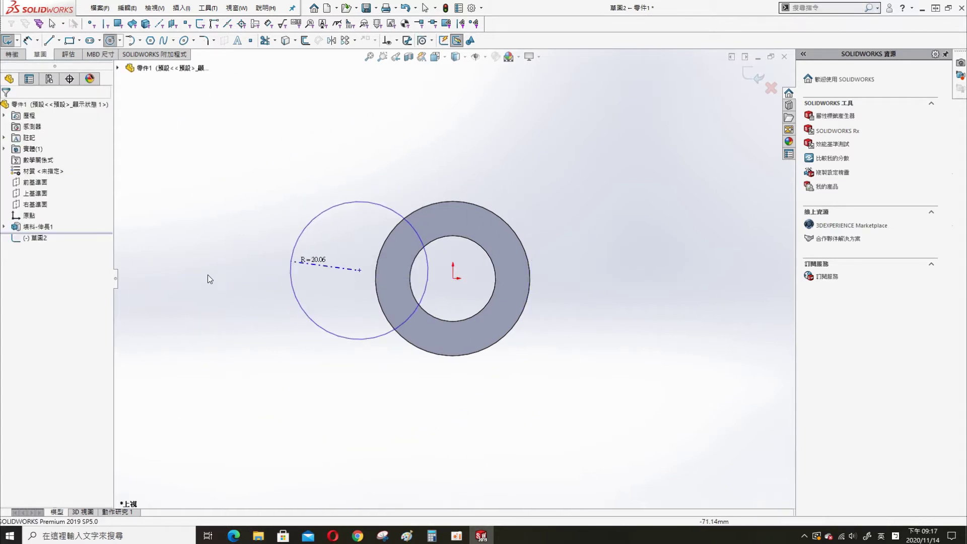
- Sketch a circle of about 13 mm radius, level with the origin and about 71 mm to the left of the ring's centre
key("s")
left_click(333, 257)
left_click(208, 278)
left_click(237, 312)
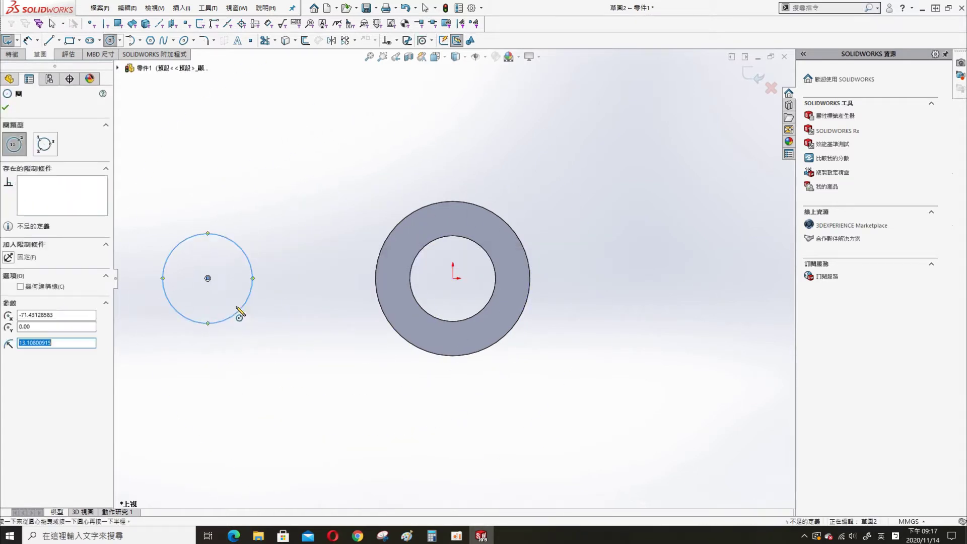
key("Escape")
left_click(208, 278)
left_click(491, 229)
key("Escape")
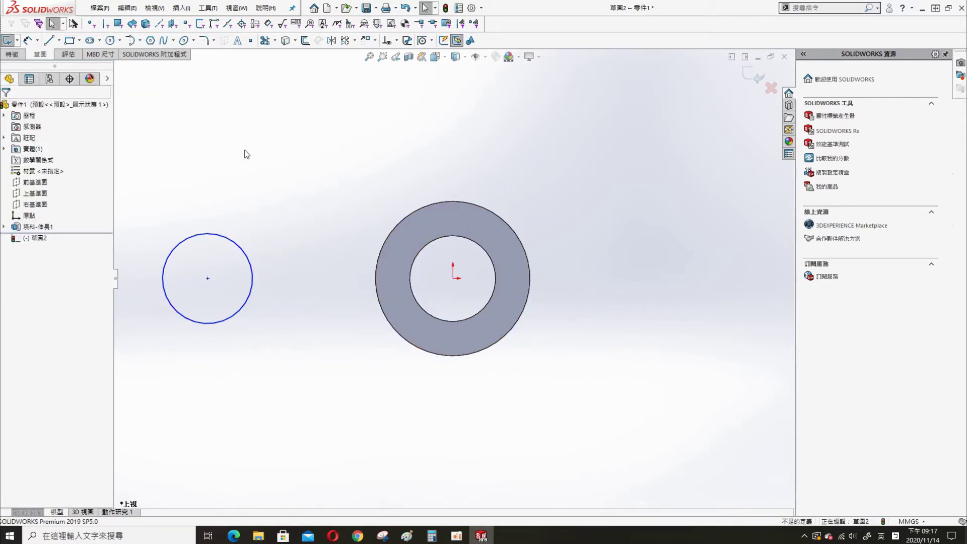
- Dimension the horizontal distance between the new circle's centre and the origin as 75 mm
key("s")
left_click(254, 158)
left_click(241, 247)
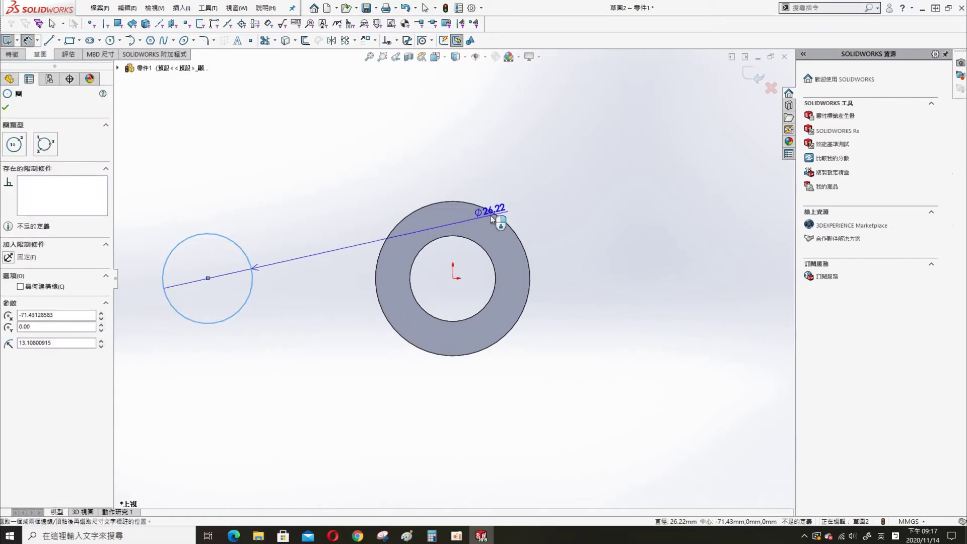
left_click(497, 212)
left_click(384, 145)
type("75")
key("Return")
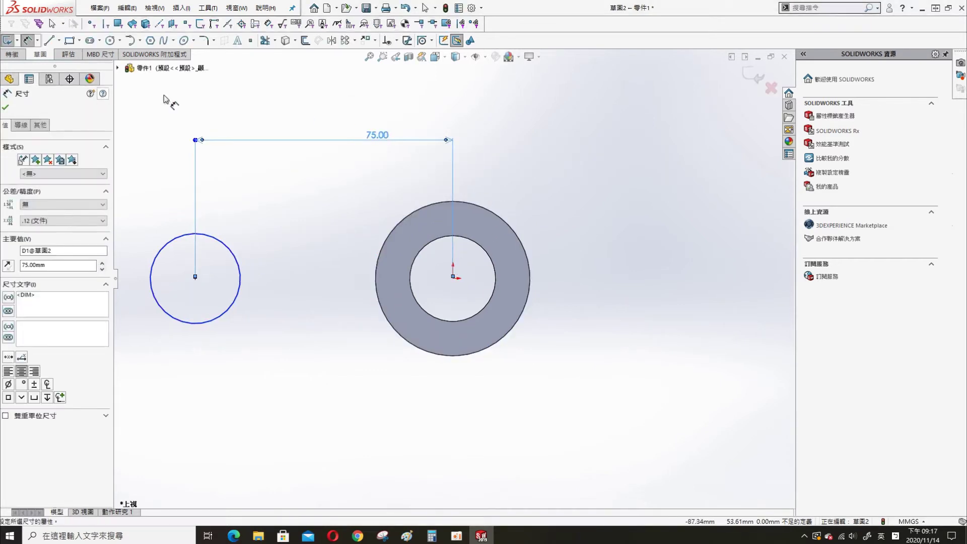
- Dimension the left circle's diameter as 7.5*2 mm
left_click(234, 268)
left_click(265, 217)
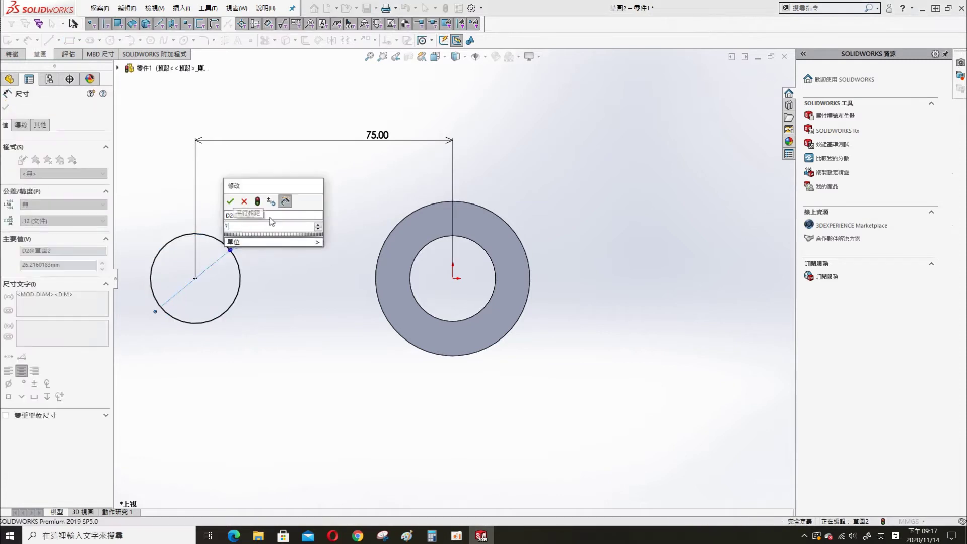
type("7.5*2")
key("Return")
key("Escape")
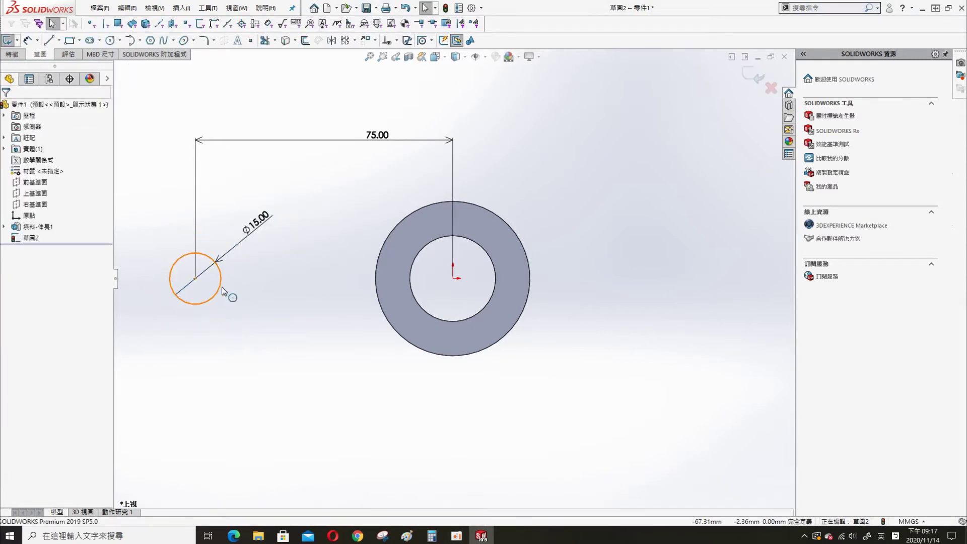
- Draw a larger circle concentric with the 15 mm circle and dimension its diameter as 17.5*2 mm
left_click(302, 371)
left_click(195, 278)
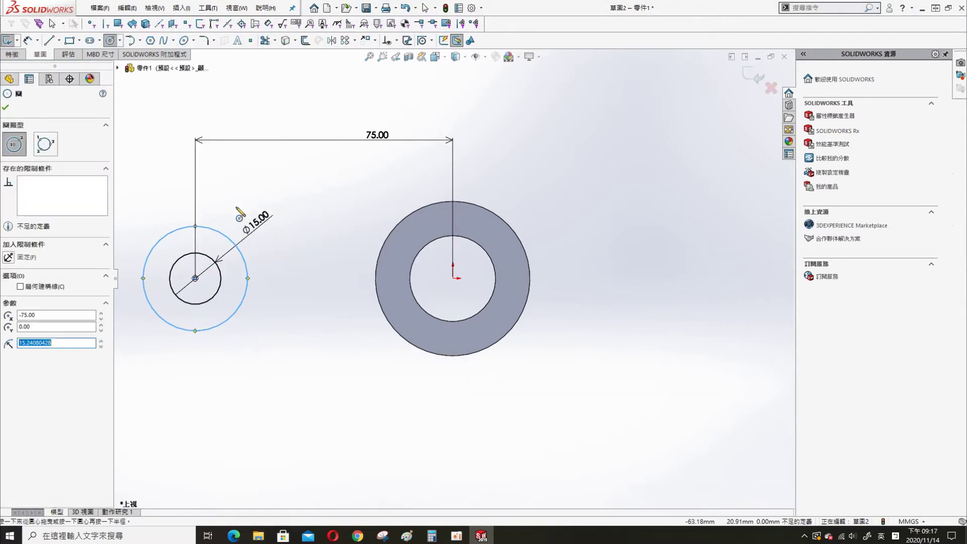
left_click(198, 225)
left_click(233, 192)
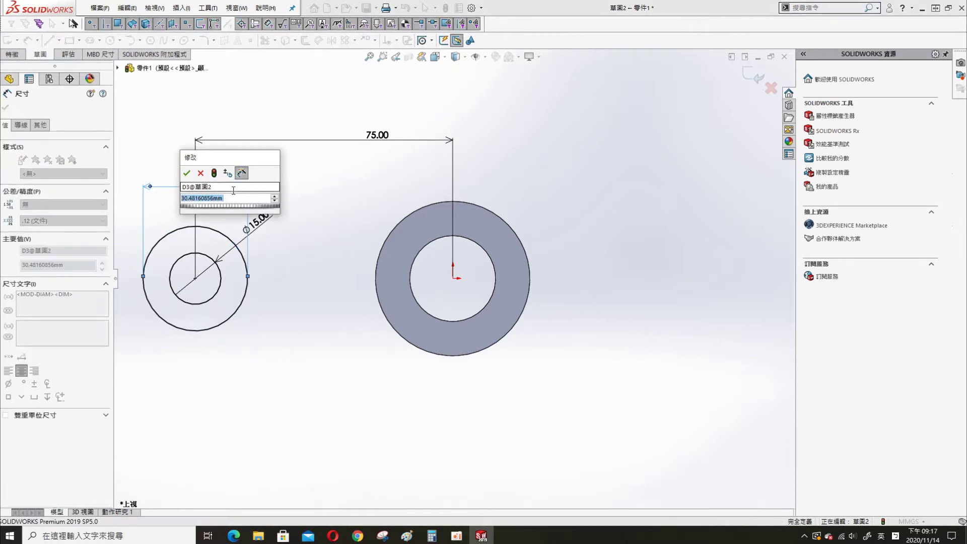
type("17.5*2")
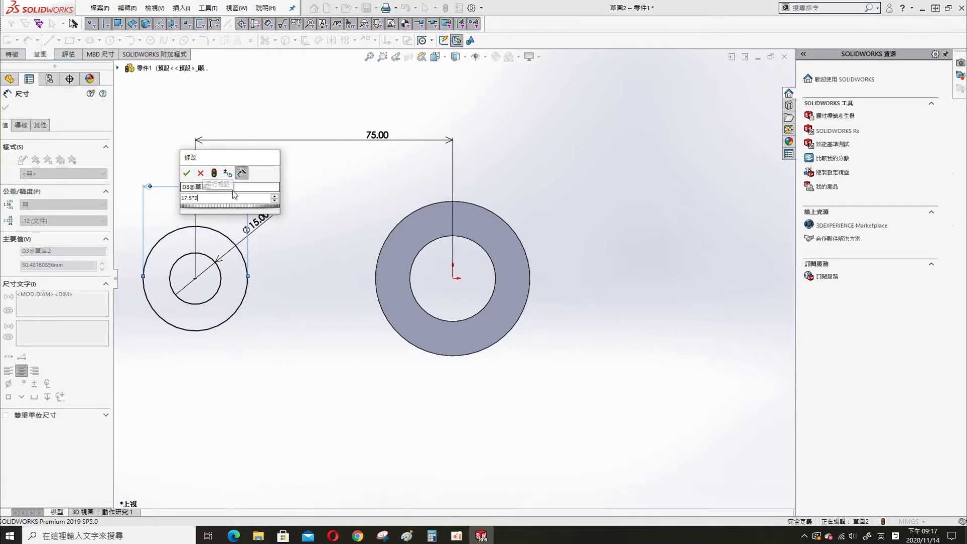
key("Return")
key("Escape")
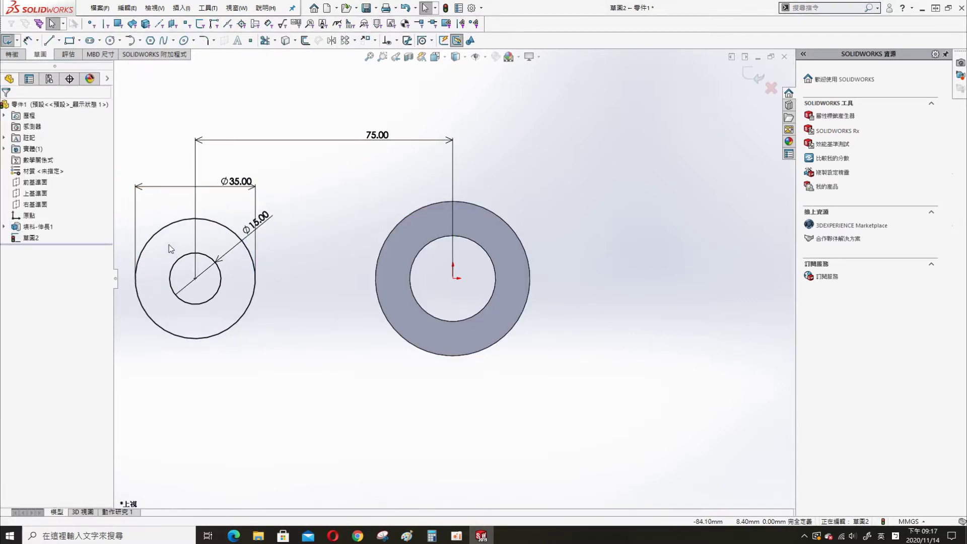
key("s")
left_click(239, 253)
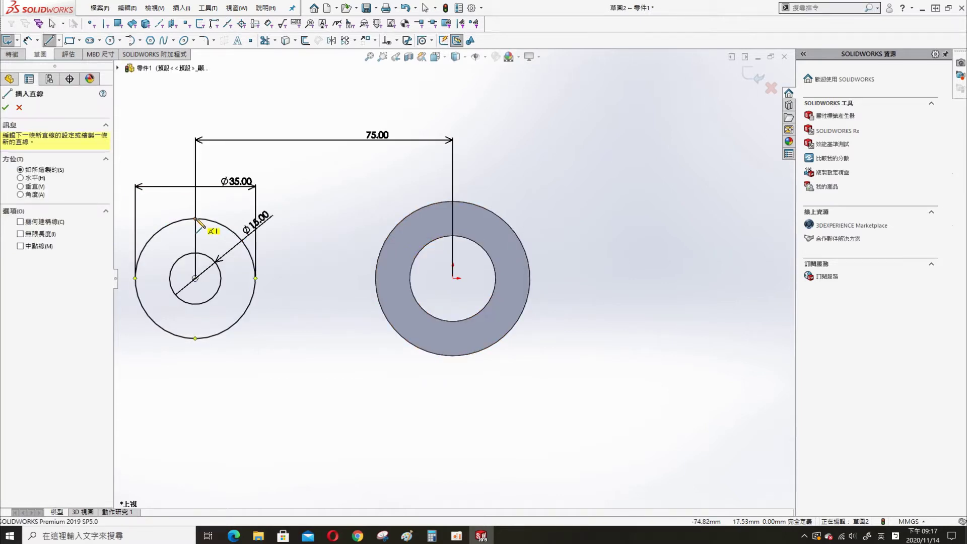
mouse_move(195, 219)
left_mouse_down()
mouse_move(594, 167)
mouse_move(586, 172)
left_mouse_up()
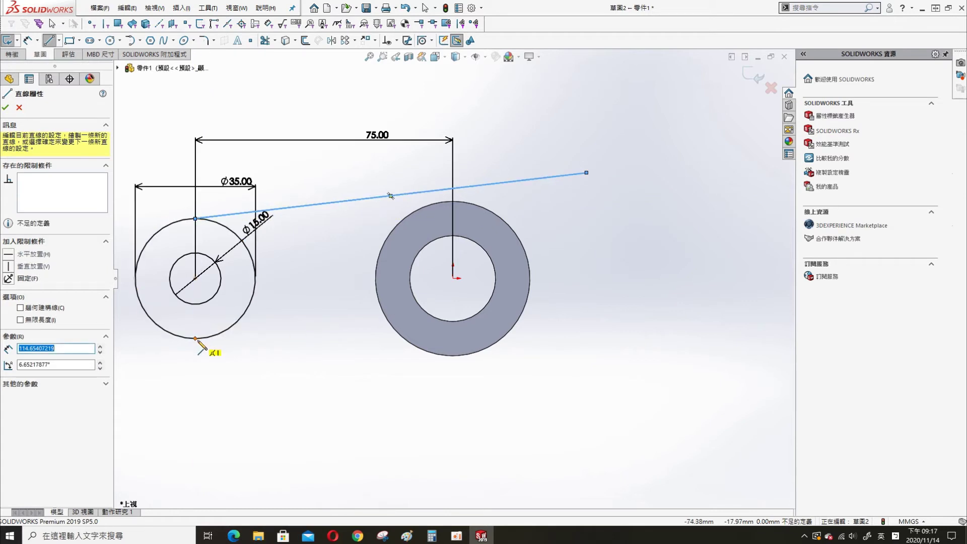
key("Escape")
left_click(533, 180)
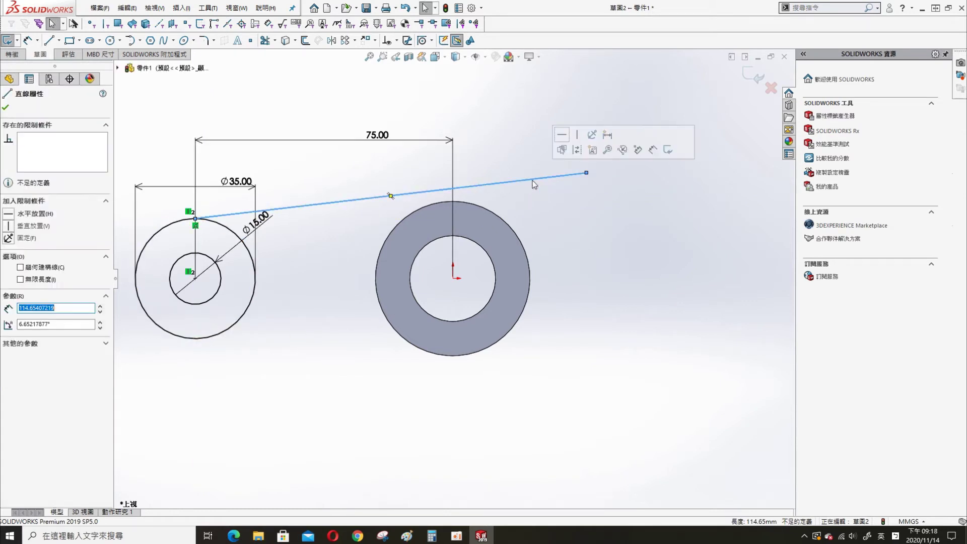
key("Delete")
- Draw four horizontal lines extending left from the top and bottom points of both left circles, ending beyond the outer circle
scroll(307, 341, "up", 2)
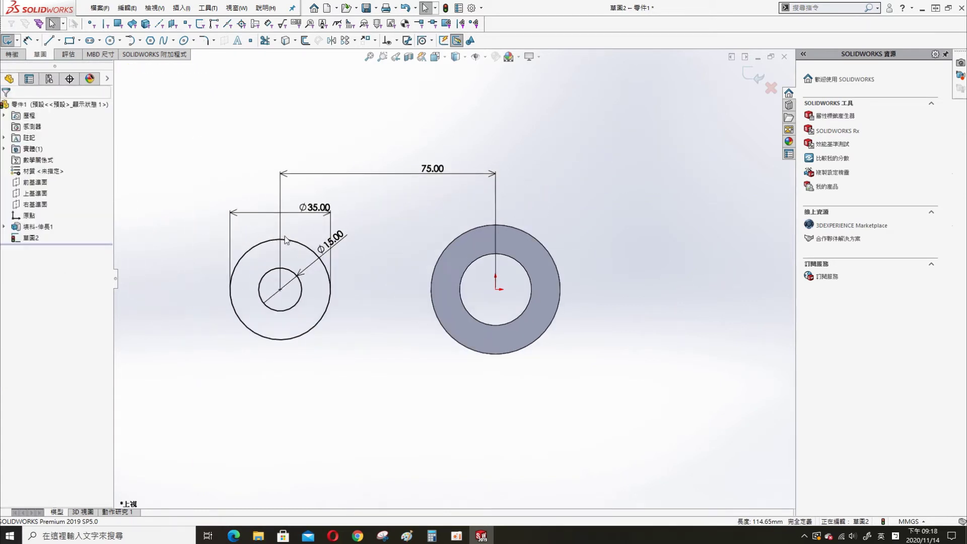
key("s")
left_click(286, 179)
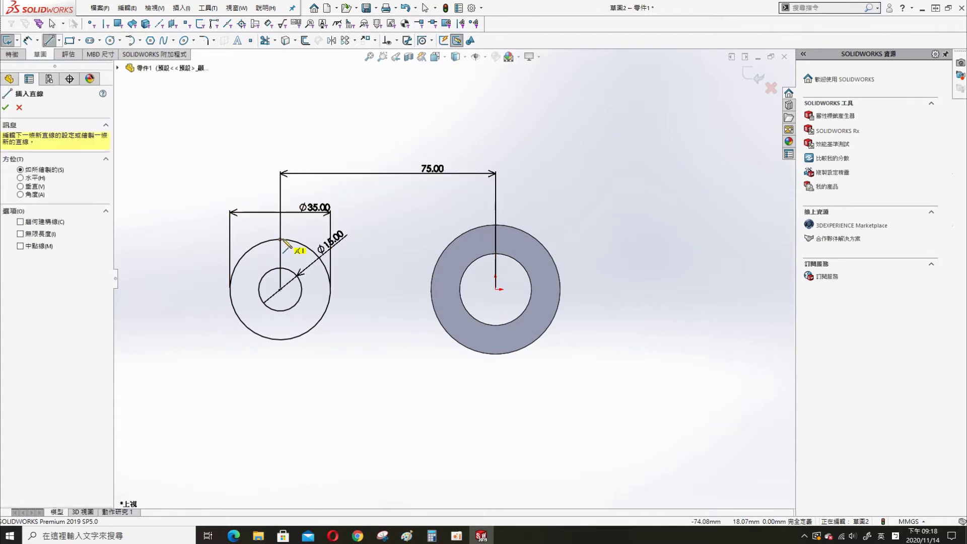
left_click(280, 240)
left_click(198, 240)
left_click_drag(280, 340, 197, 340)
left_click_drag(280, 311, 190, 311)
left_click_drag(280, 267, 194, 267)
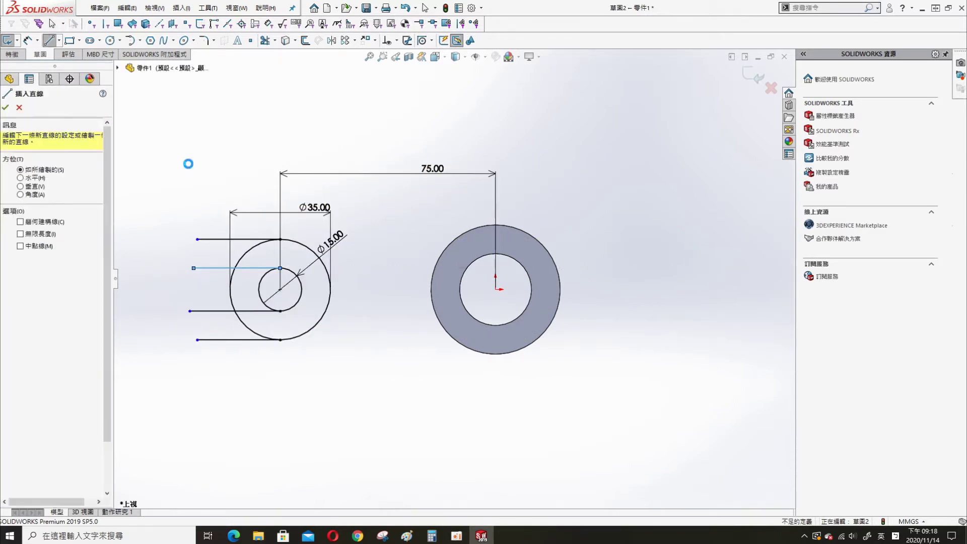
- Draw a vertical line left of the outer circle, crossing all four horizontal lines
key("Escape")
key("s")
left_click(273, 188)
left_click_drag(208, 202, 209, 374)
key("Escape")
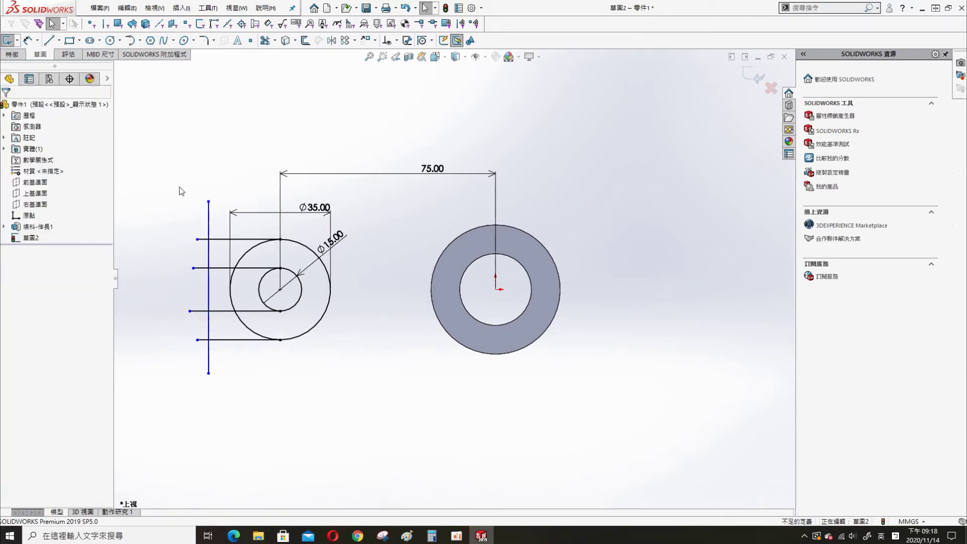
- Trim the overhanging ends of the horizontal lines and the vertical line's outer ends and middle portion, leaving two closed fork tips
key("s")
left_click(398, 197)
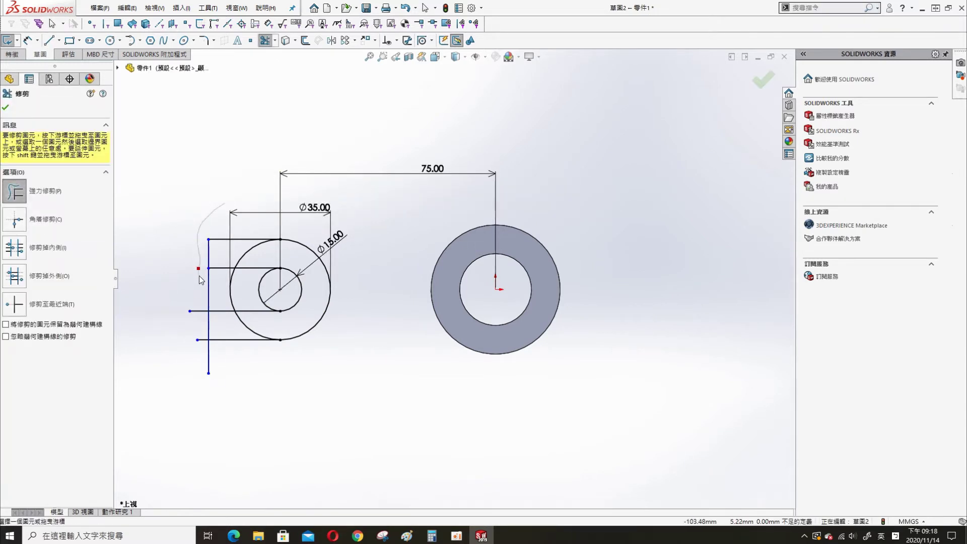
left_click_drag(201, 340, 201, 358)
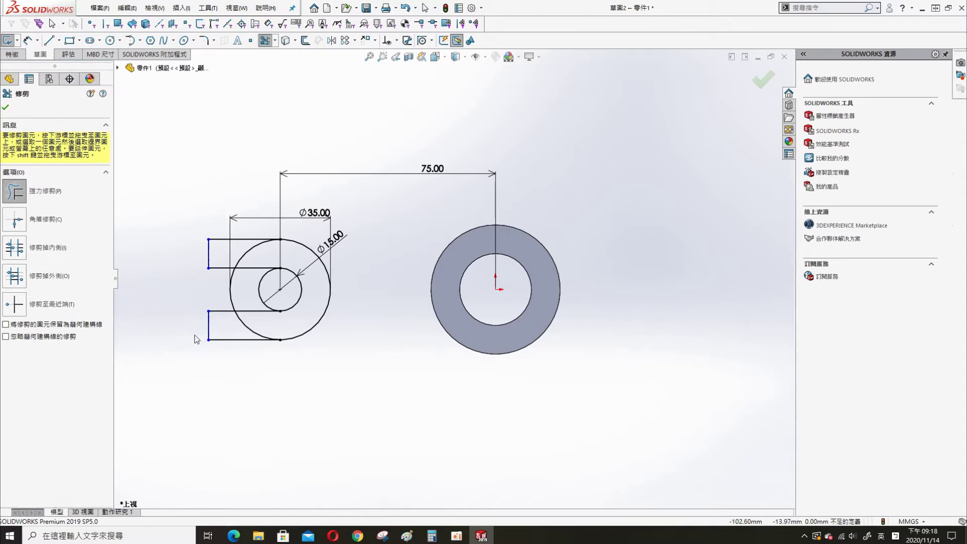
key("Escape")
left_click(281, 345)
left_click(299, 335, "ctrl")
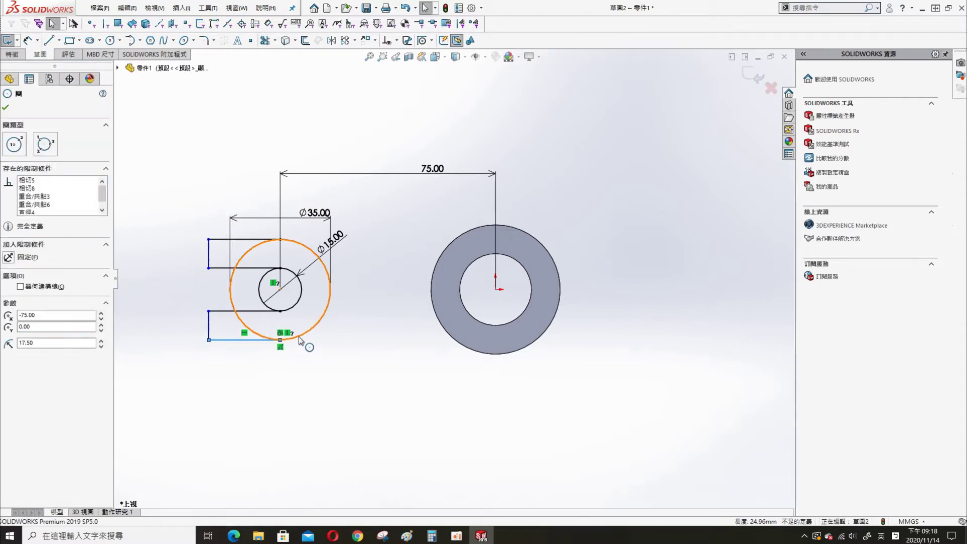
left_click(339, 293)
left_click(297, 305)
left_click(193, 375)
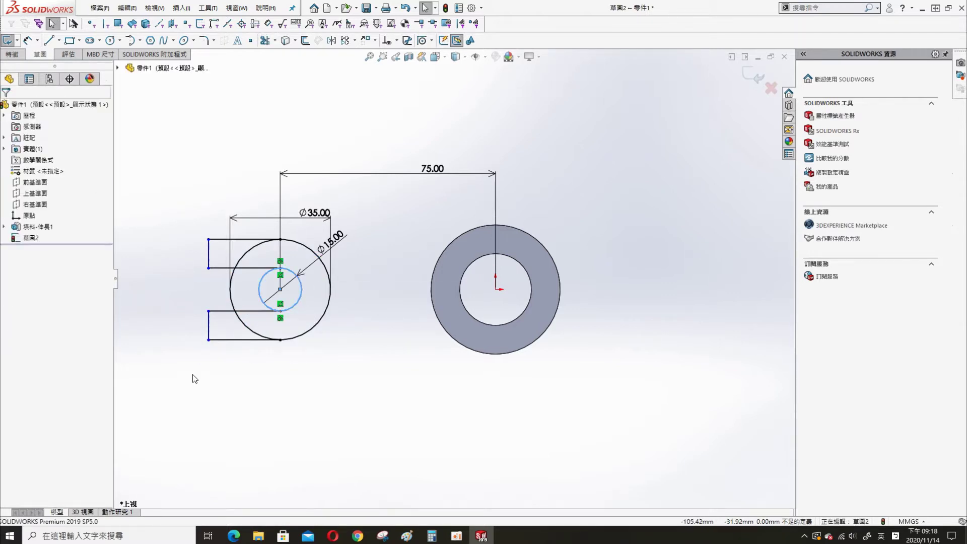
- Trim the left half of the 35 mm circle so only its right arc joins the fork's outer lines
key("s")
left_click(425, 309)
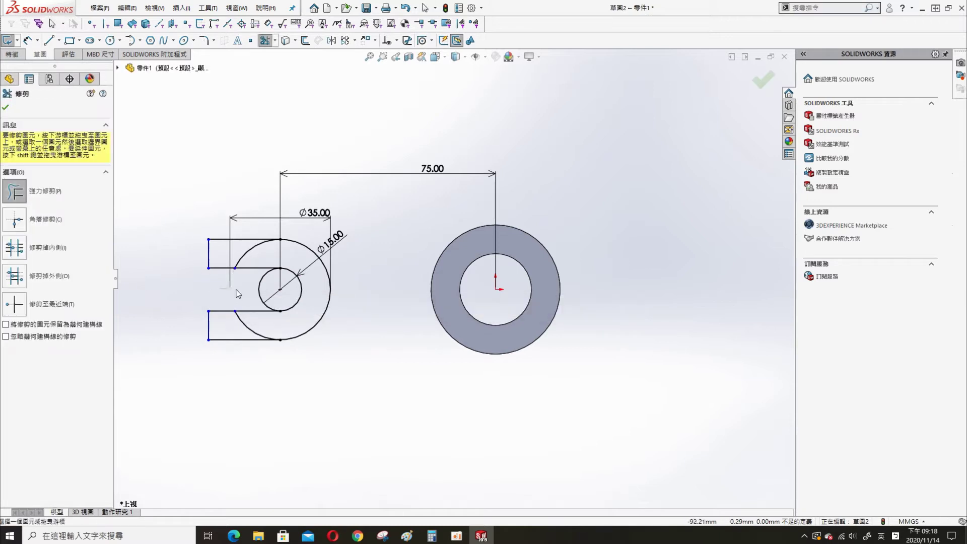
left_click(14, 217)
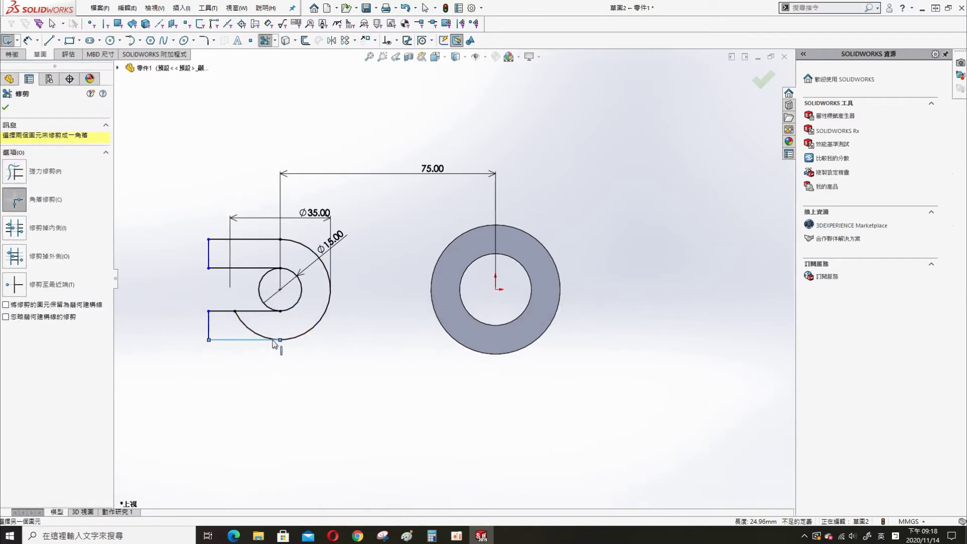
- Dimension the horizontal distance from the 15 mm circle's centre to the fork's left end as 15 mm
key("s")
left_click(204, 418)
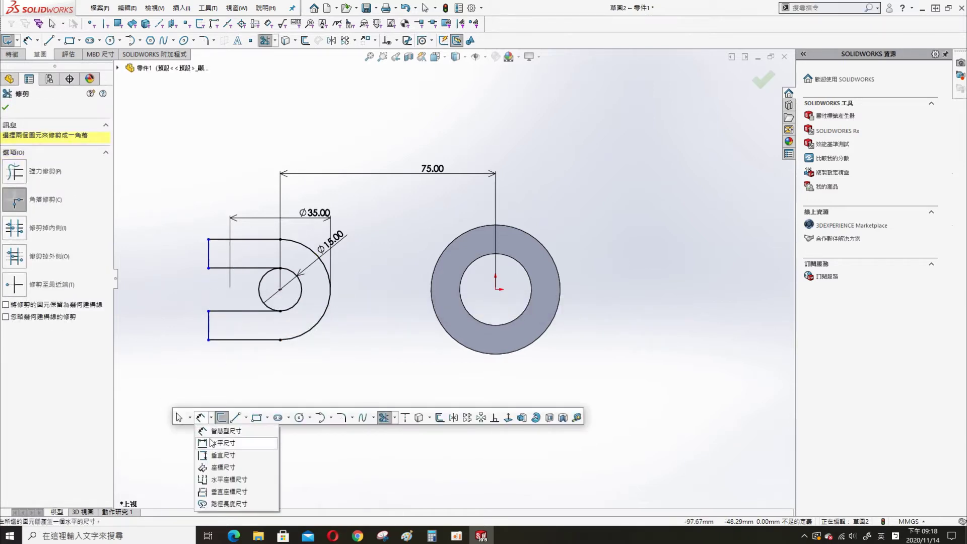
left_click(226, 435)
left_click(299, 302)
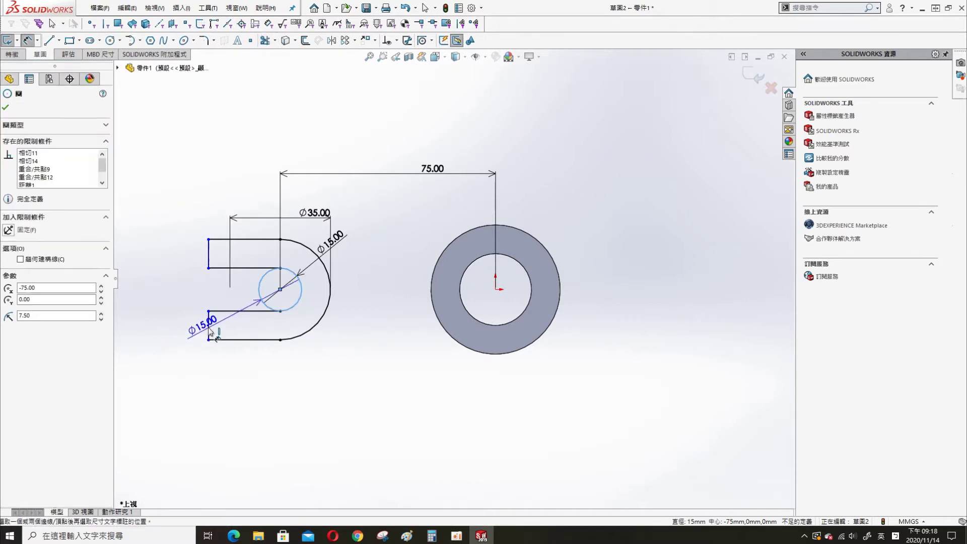
left_click(209, 340)
left_click(254, 388)
type("15")
key("Return")
key("Escape")
- Trim the left half of the 15 mm circle to open the slot between the fork arms
key("s")
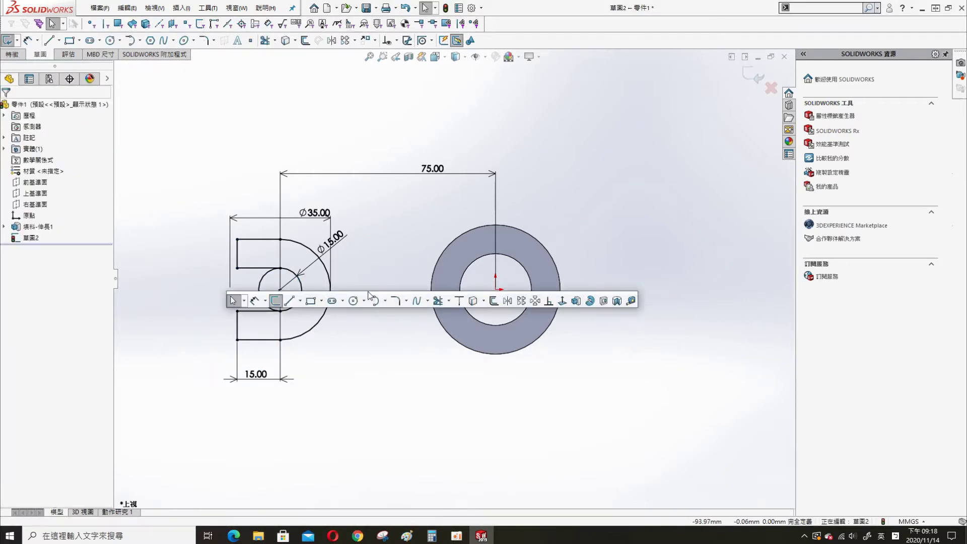
left_click(438, 300)
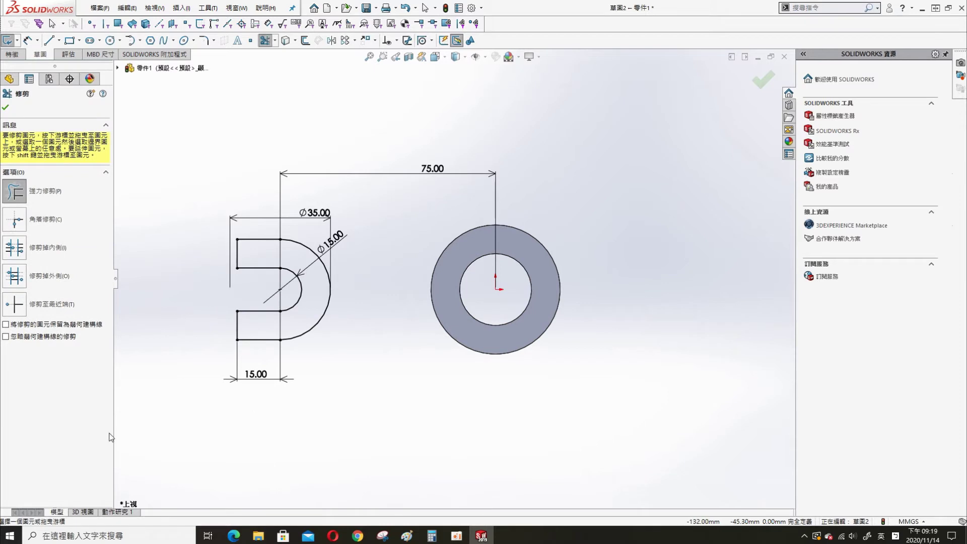
key("Escape")
- Extrude the closed fork profile upward to a depth of 20 mm
mouse_move(137, 439)
middle_mouse_down()
mouse_move(185, 319)
mouse_move(176, 322)
middle_mouse_up()
key("s")
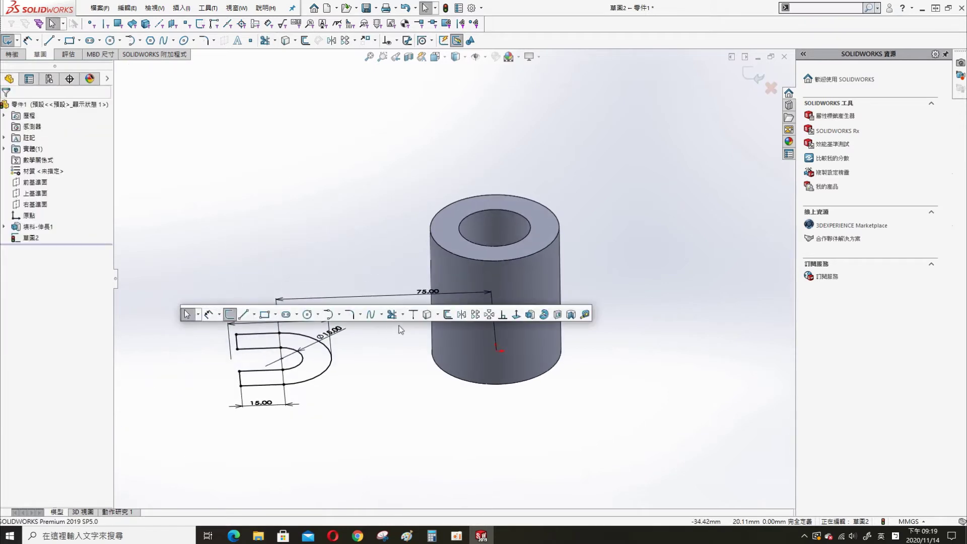
left_click(530, 313)
type("20")
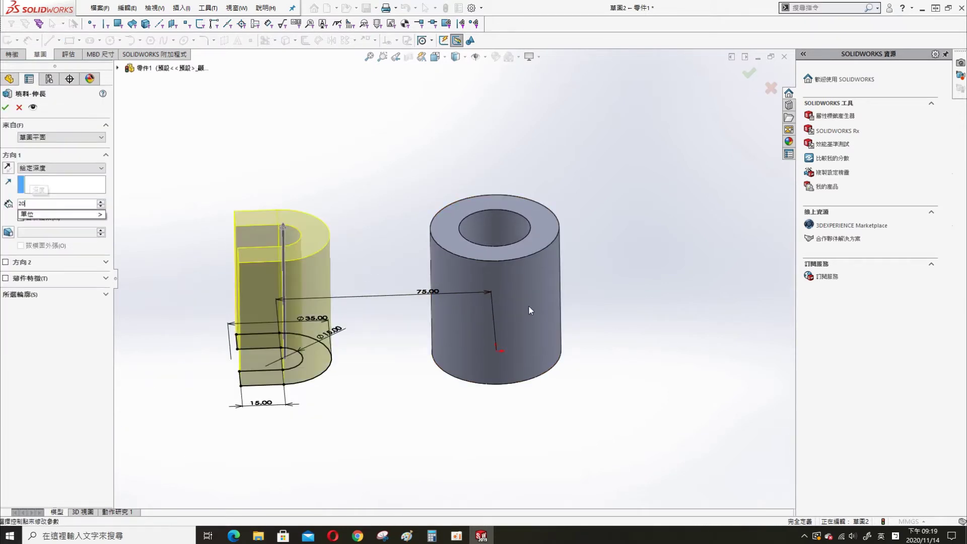
key("Return")
key("Return")
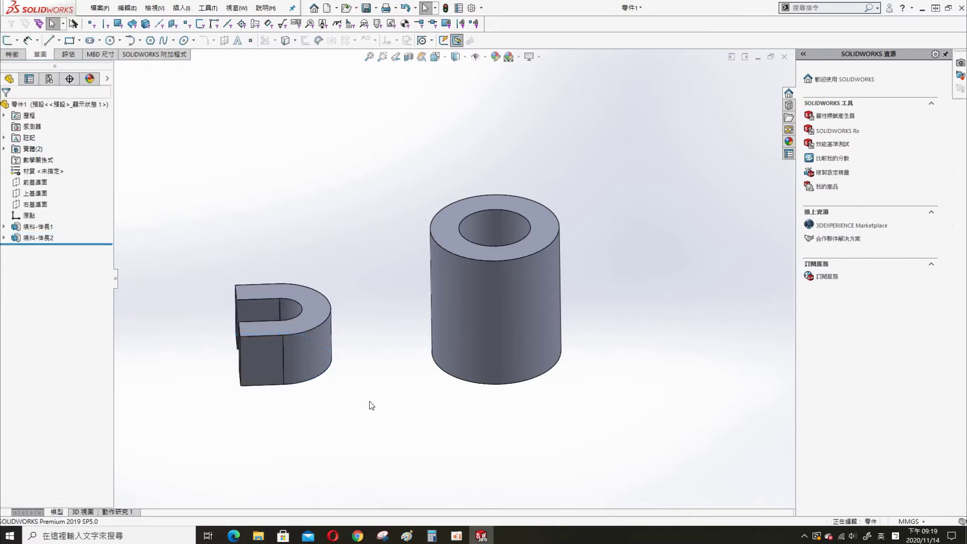
- Start a new sketch on the Top Plane and view it face-on
middle_click_drag(372, 406, 369, 332)
left_click(313, 336)
left_click(260, 183)
left_click(32, 194)
left_click(46, 175)
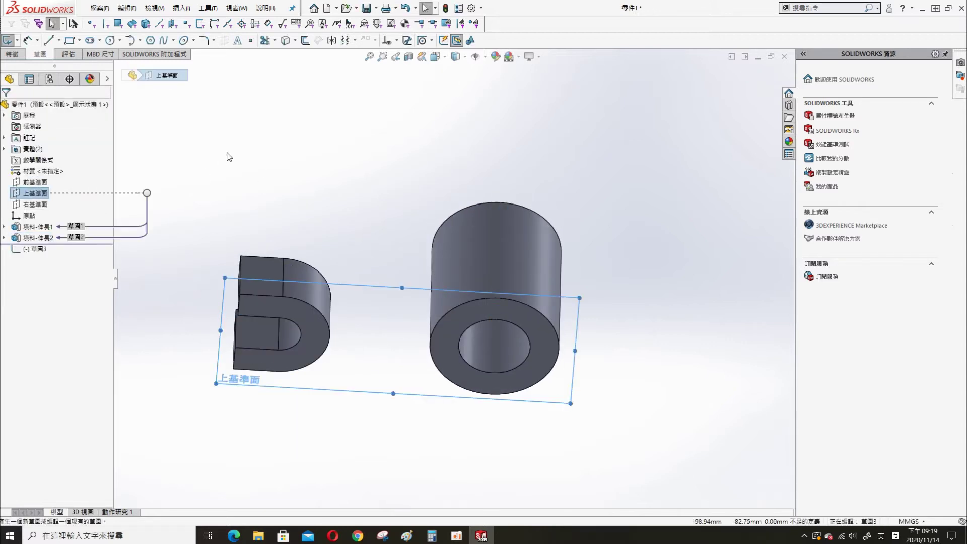
key("s")
left_click(632, 182)
scroll(405, 350, "up", 1)
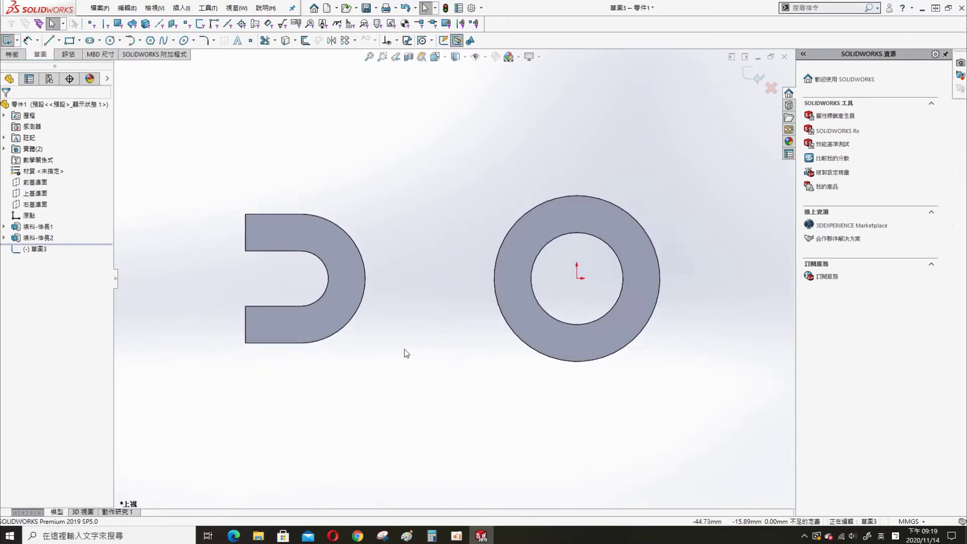
scroll(456, 302, "up", 1)
- Draw two slanted lines from the fork's upper and lower left outer corners to beyond the hub, one on each side
key("s")
left_click(609, 210)
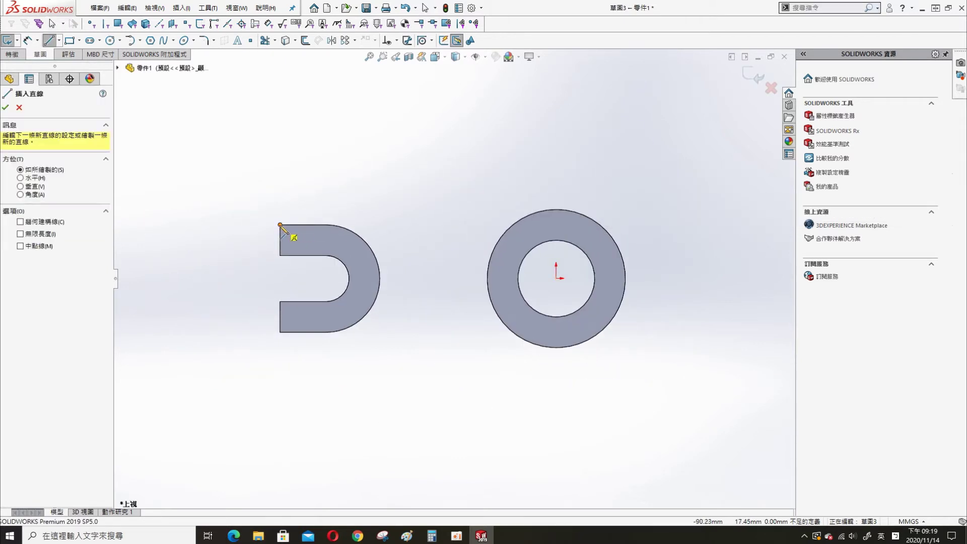
left_click_drag(280, 225, 718, 173)
key("Escape")
key("s")
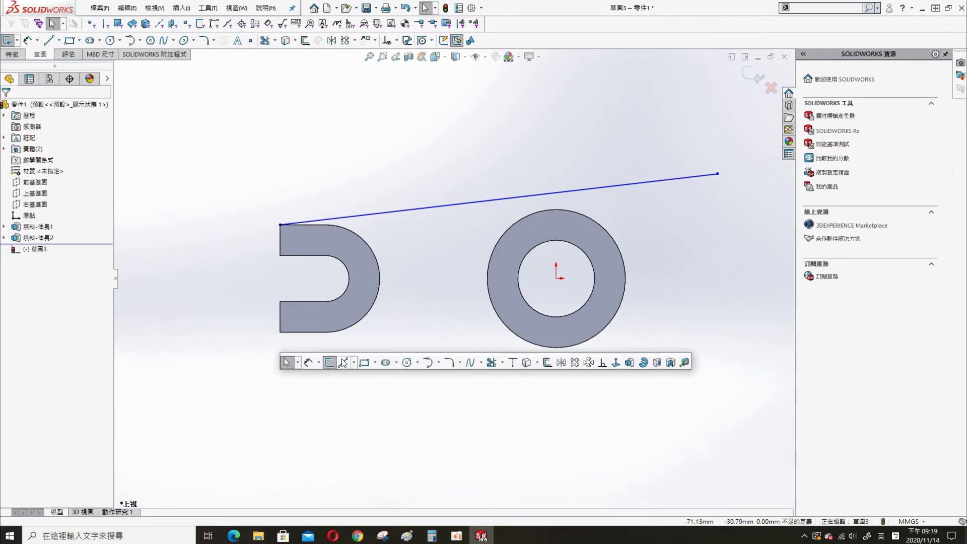
left_click(329, 362)
left_click_drag(280, 332, 653, 380)
key("Escape")
- Make the upper and lower slanted lines tangent to the hub's outer circle
left_click(616, 315)
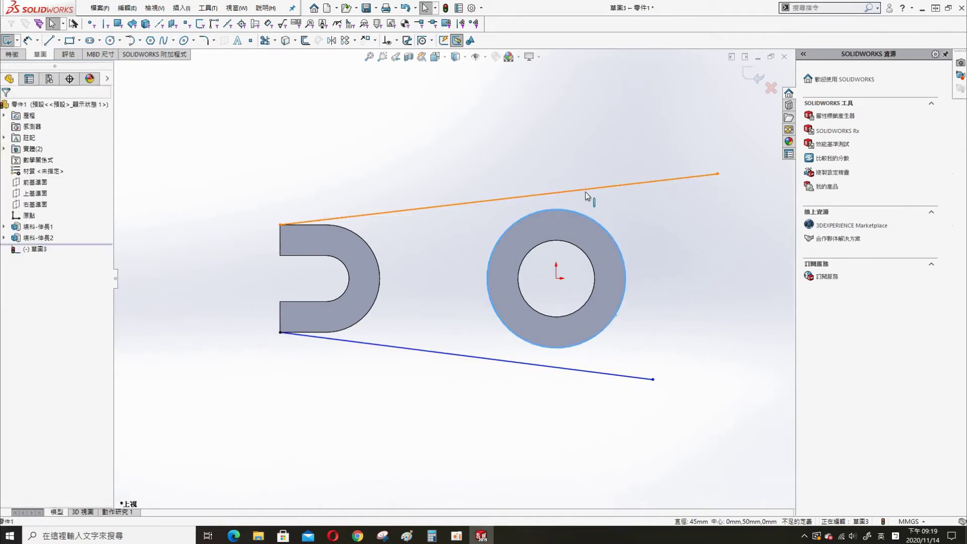
left_click(586, 190, "ctrl")
left_click(26, 269)
left_click(395, 117)
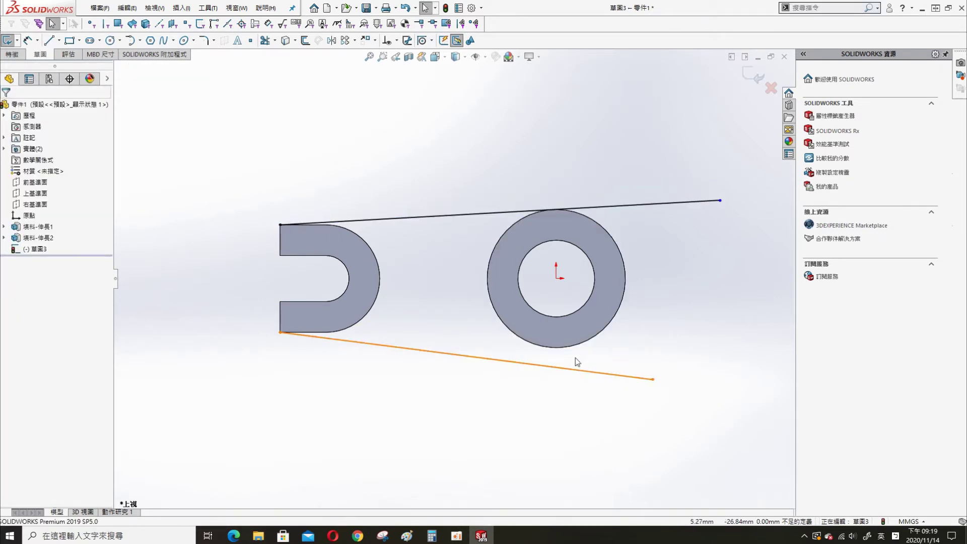
left_click(573, 348)
left_click(581, 372, "ctrl")
left_click(610, 327)
left_click(431, 379)
- Try to convert the fork's outer arc, its two straight outer edges and the hub's outer circle into sketch entities
key("s")
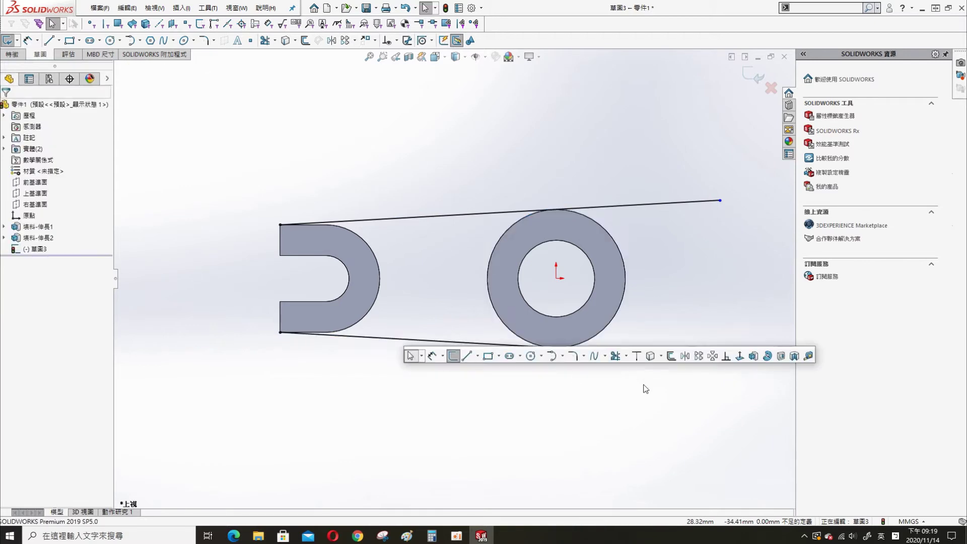
left_click(650, 355)
left_click(374, 304)
left_click(503, 325)
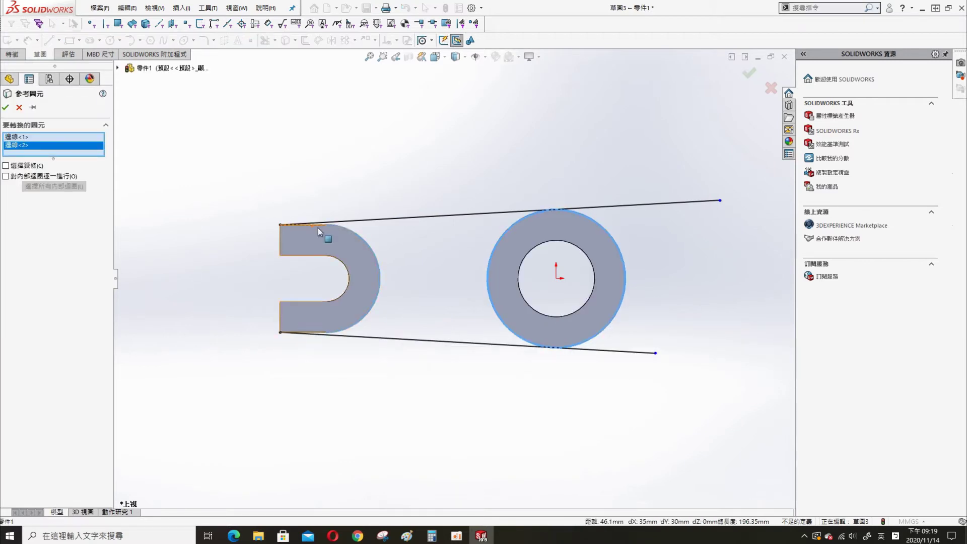
left_click(318, 225)
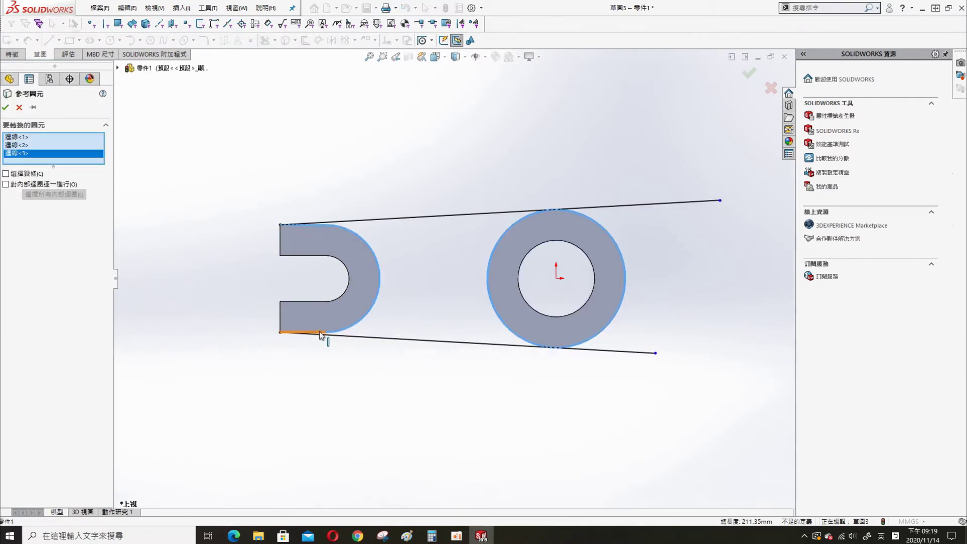
left_click(320, 332)
key("Return")
- Convert the bottom outer edges of the fork, both straight sides and the arc, and the hub's bottom outer circle into sketch entities
key("s")
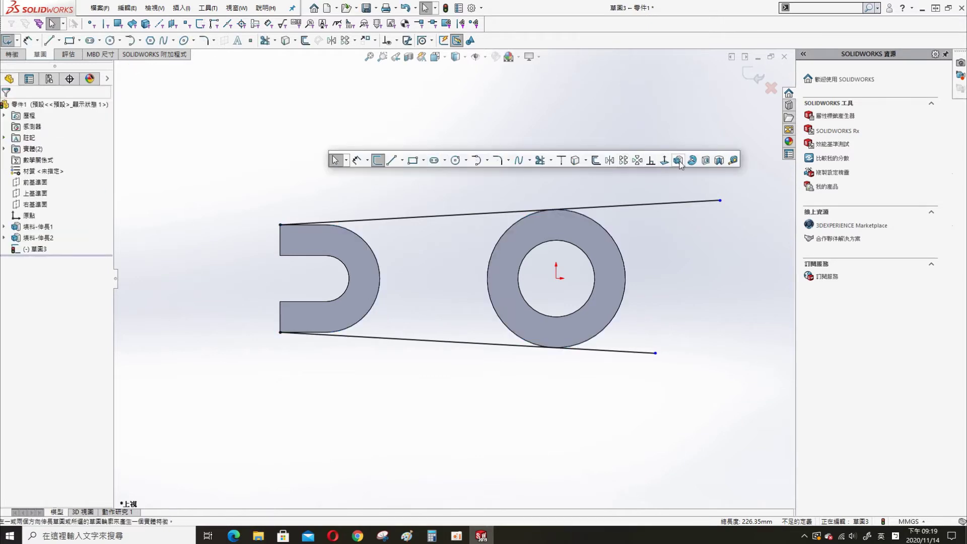
middle_click_drag(544, 250, 437, 237)
key("s")
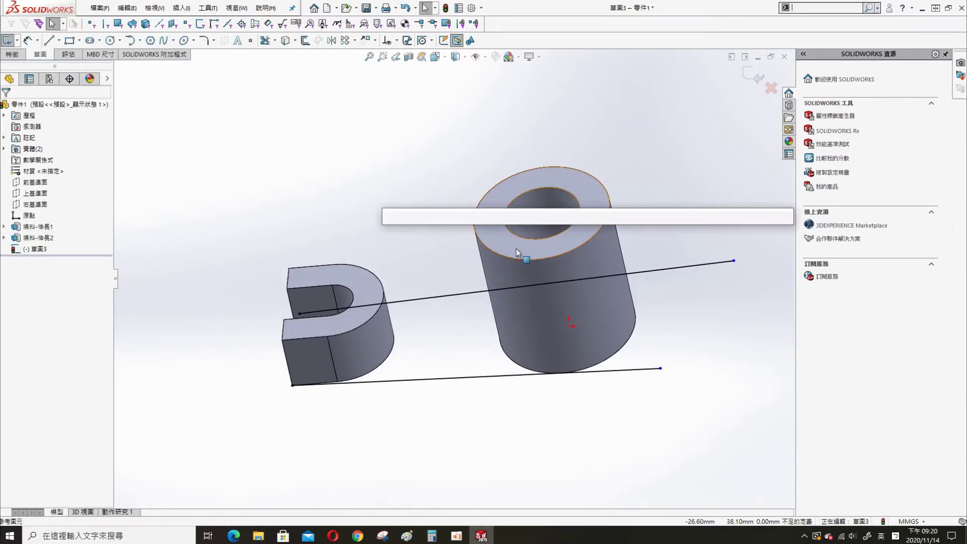
left_click(625, 217)
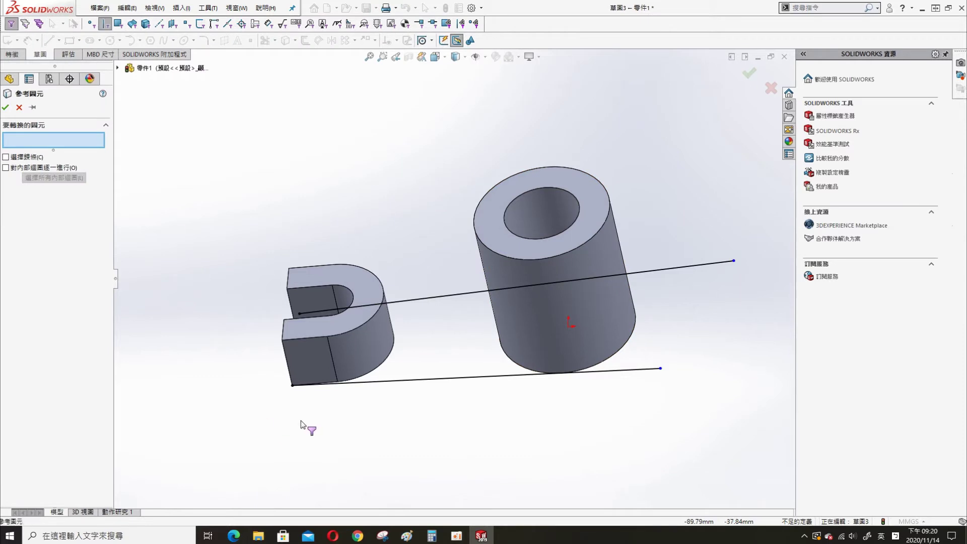
left_click(331, 386)
left_click(371, 379)
left_click(523, 361)
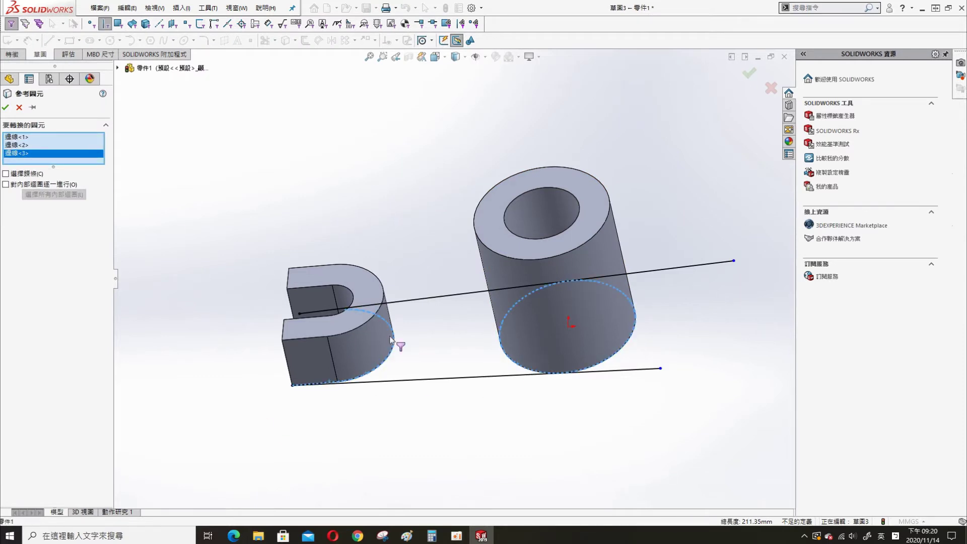
middle_click_drag(397, 341, 342, 194)
left_click(315, 211)
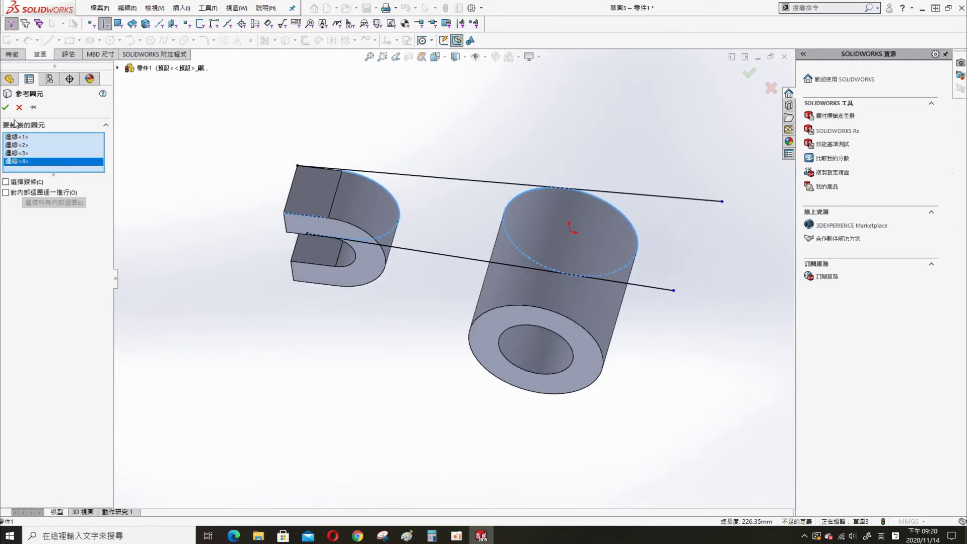
left_click(5, 107)
- Trim the right portion of the hub circle and the line ends that extend past the hub's tangent points
key("s")
left_click(602, 158)
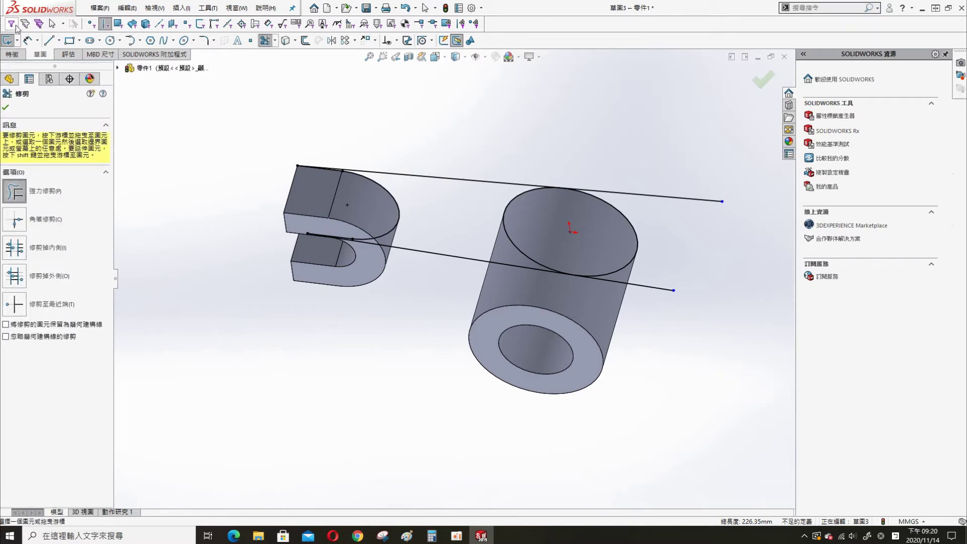
left_click_drag(625, 203, 619, 292)
scroll(370, 146, "down", 2)
middle_click_drag(370, 156, 369, 40)
scroll(431, 389, "up", 2)
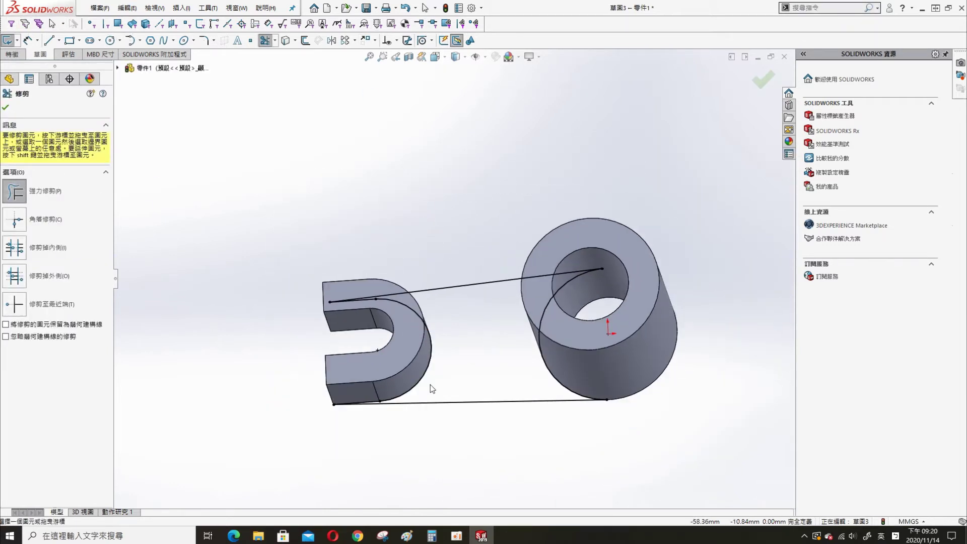
- Extrude the connecting arm profile 10 mm deep, starting at a 5 mm offset from the sketch plane
middle_click_drag(431, 388, 406, 261)
key("s")
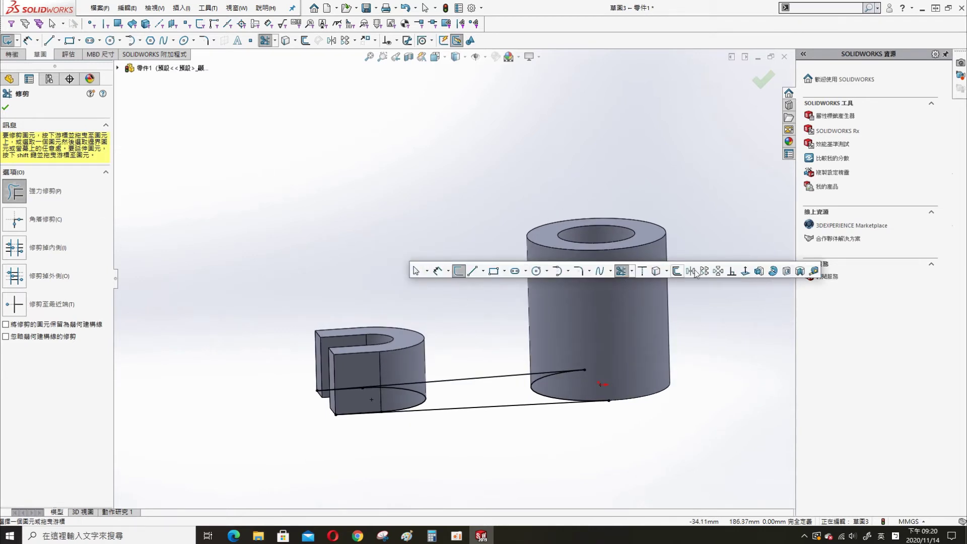
left_click(759, 271)
left_click(60, 137)
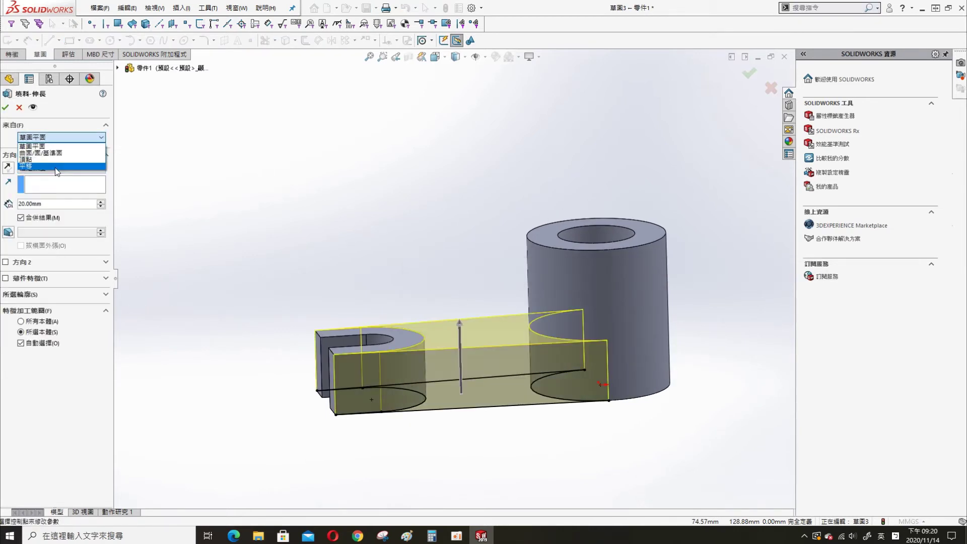
left_click(55, 166)
type("5")
key("Return")
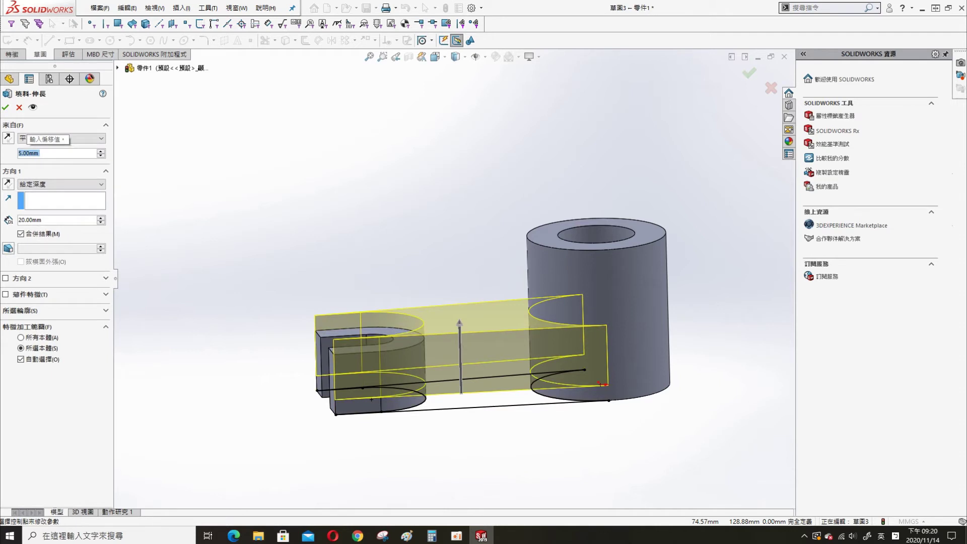
type("10")
key("Return")
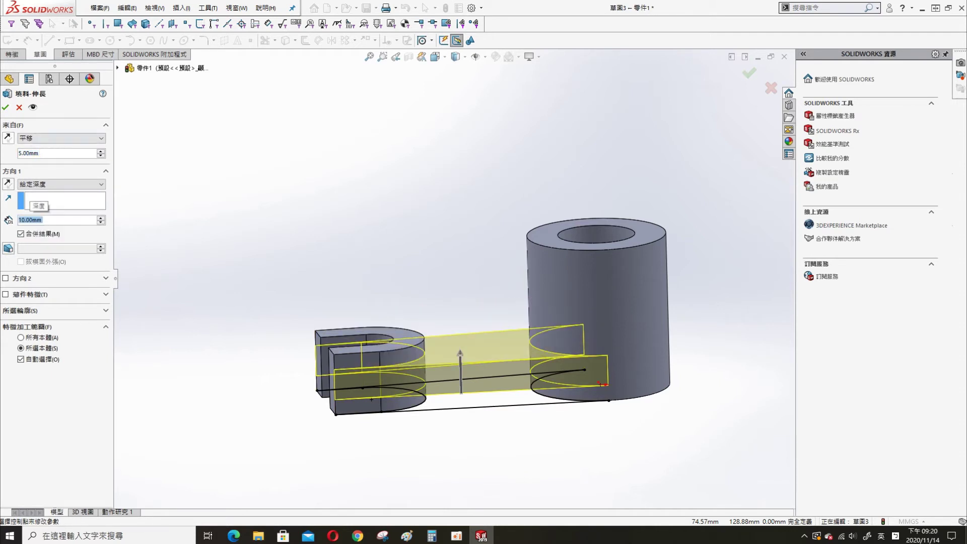
key("Return")
- Start a new sketch on the Front Plane and view it face-on
middle_click_drag(324, 216, 622, 300)
scroll(703, 296, "down", 2)
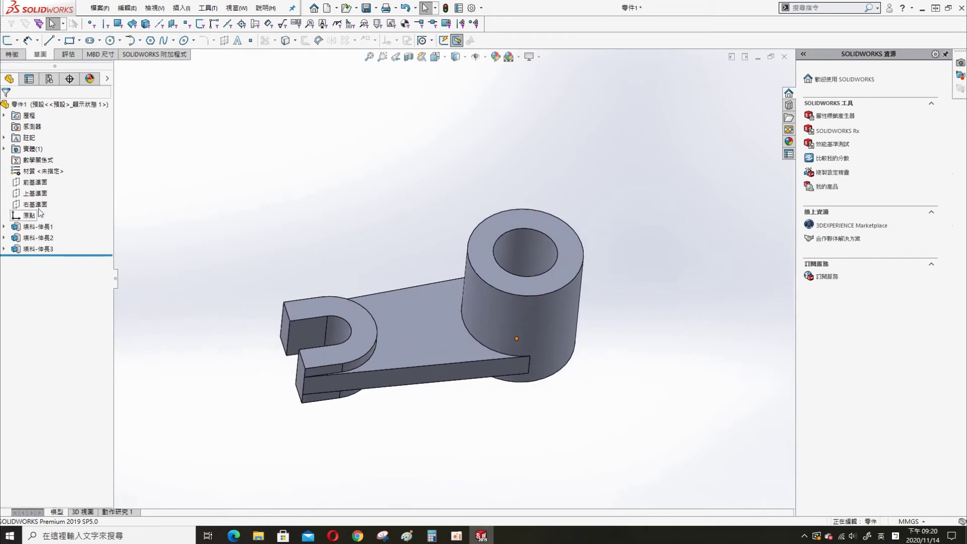
left_click(38, 182)
left_click(65, 174)
left_click(270, 173)
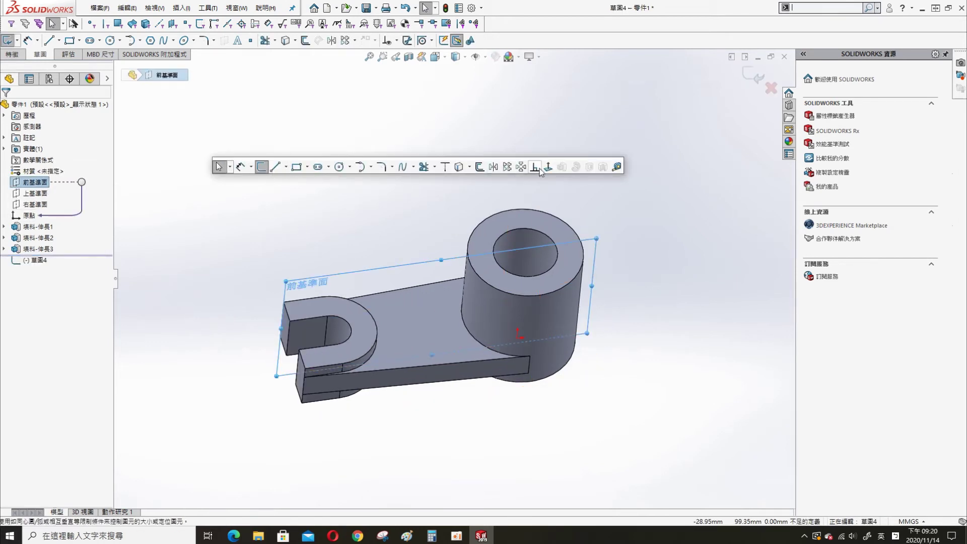
- Draw a sloped line from the fork's upper inner corner to the hub's upper near corner
key("s")
left_click(368, 157)
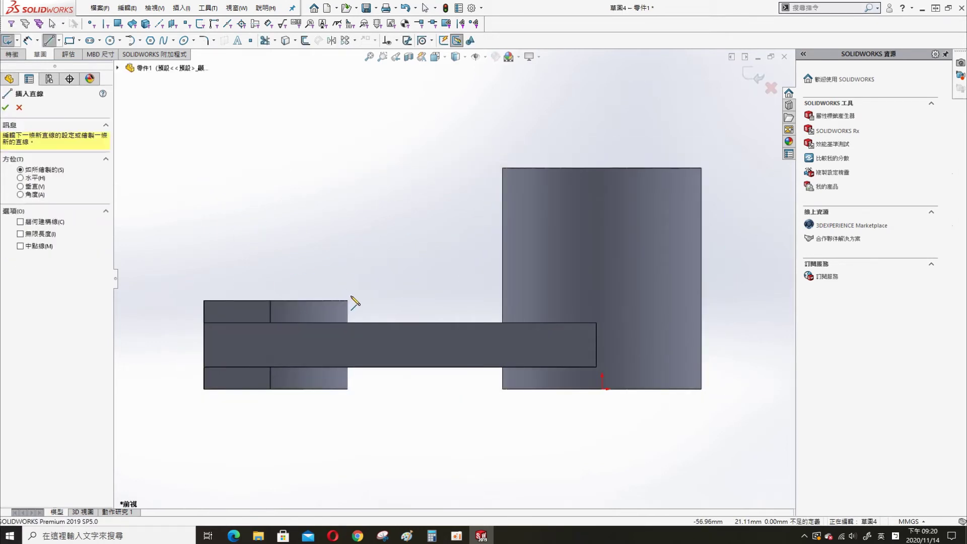
left_click(347, 300)
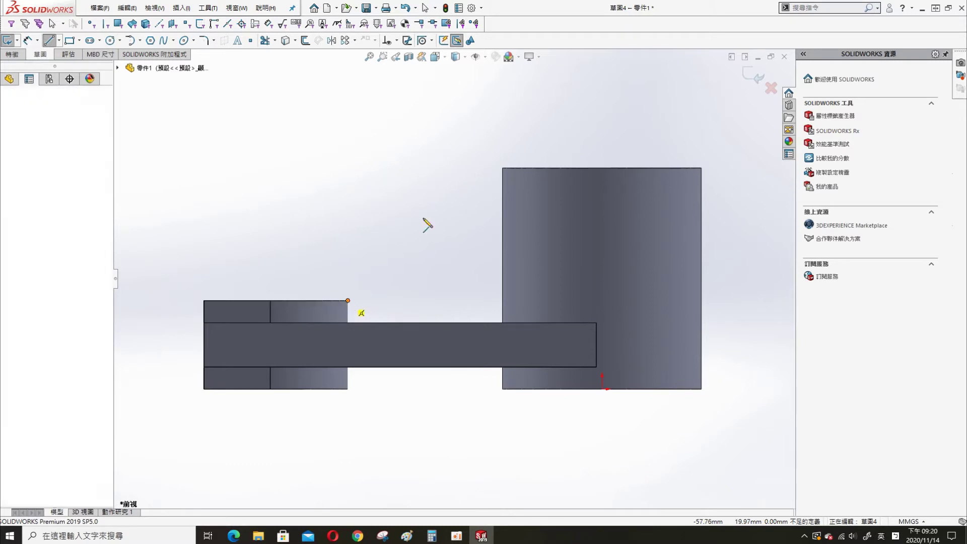
left_click(502, 168)
key("Escape")
key("ctrl+7")
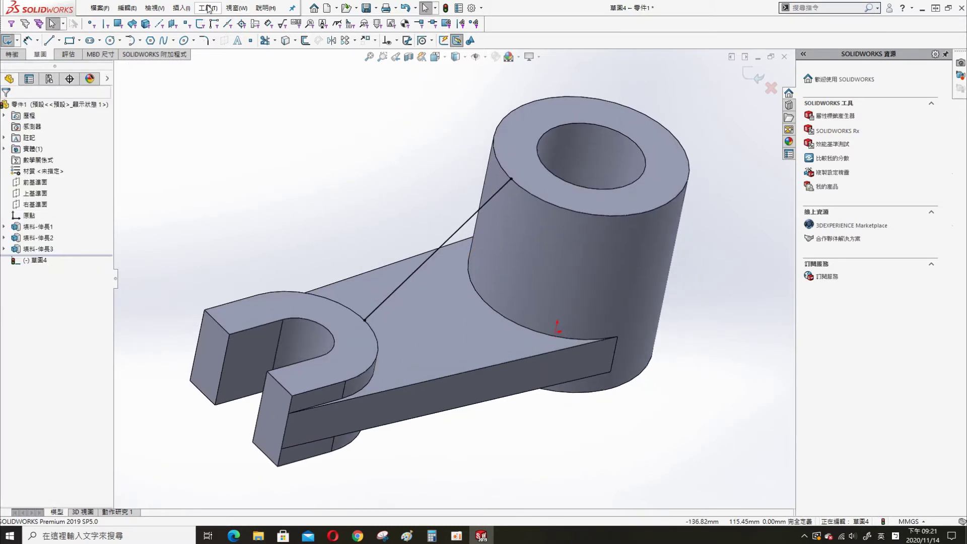
- Try to create a 10 mm thick rib, thickened to both sides, from the sloped line
left_click(182, 8)
mouse_move(195, 49)
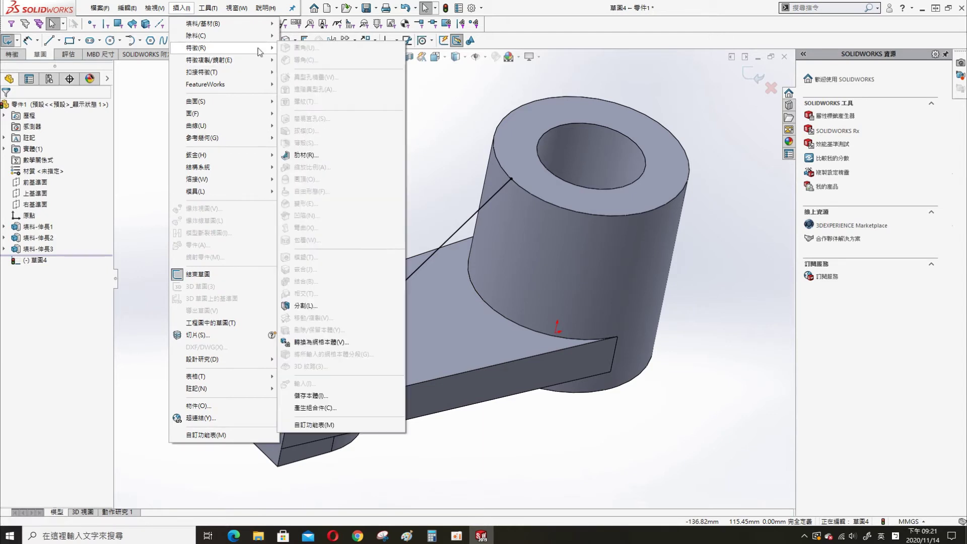
left_click(301, 155)
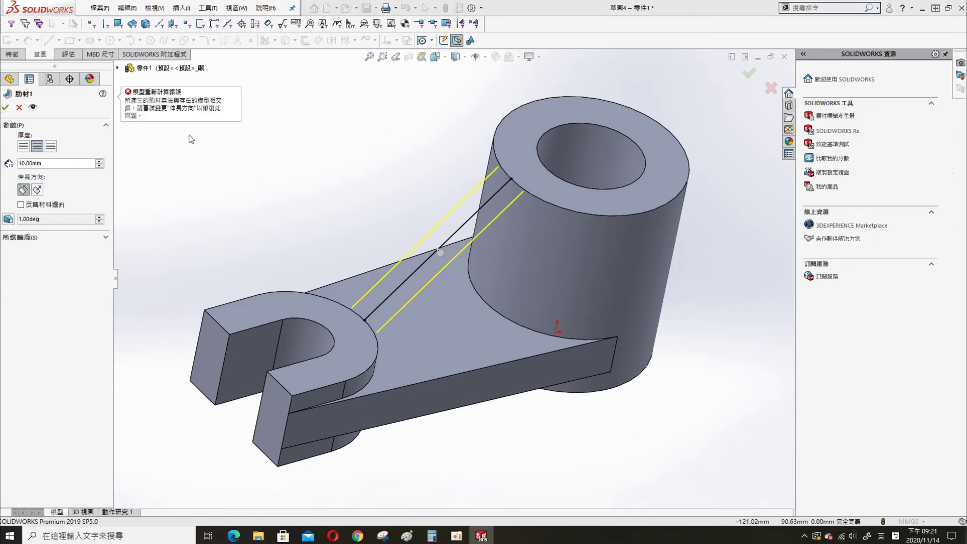
middle_click_drag(194, 222, 176, 184)
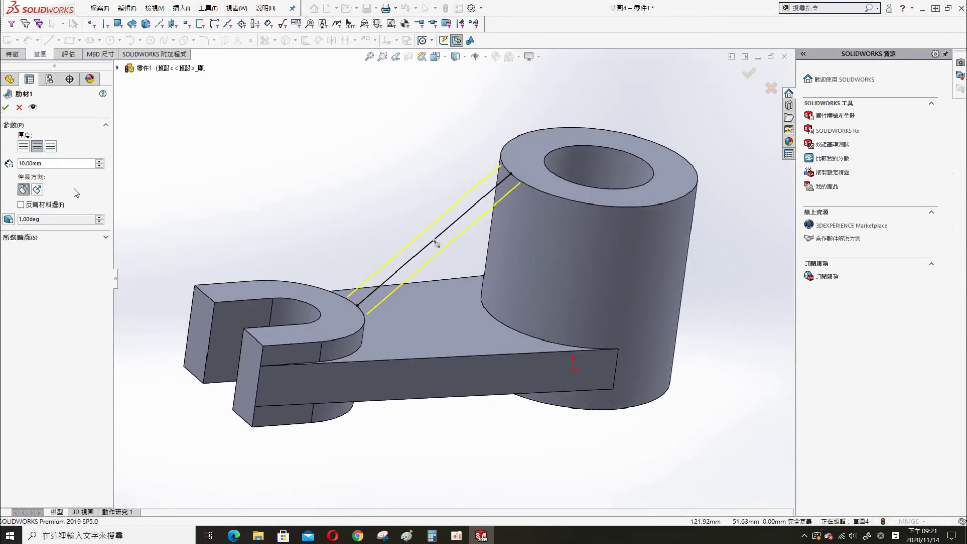
key("Escape")
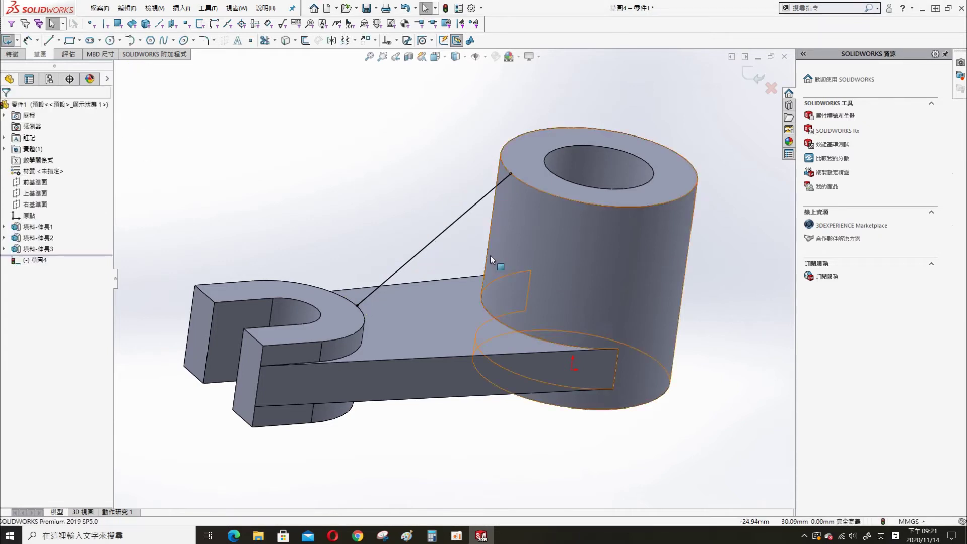
- Inspect the sloped line's end at the hub and retry the 10 mm rib on the same line
middle_click_drag(490, 255, 437, 234)
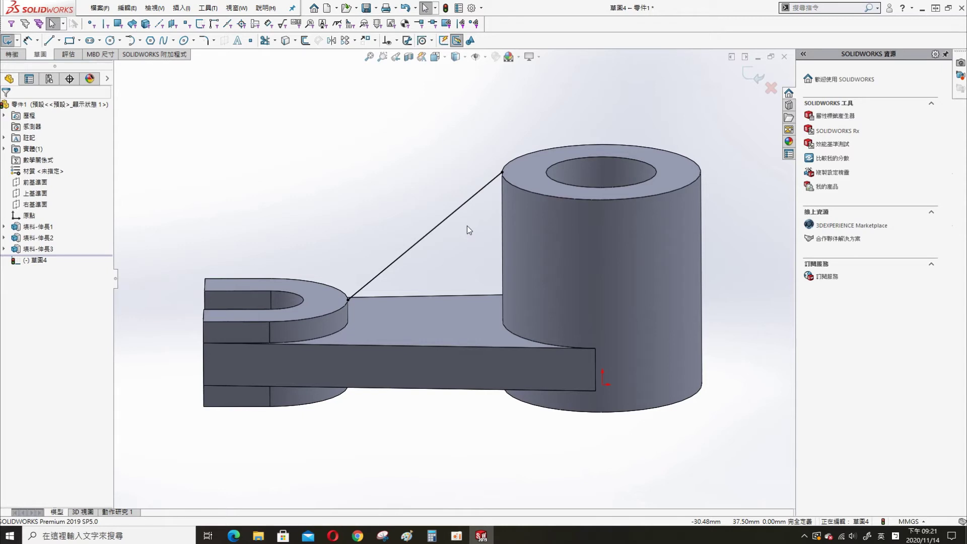
left_click(497, 177)
key("Escape")
key("s")
left_click(182, 8)
mouse_move(242, 60)
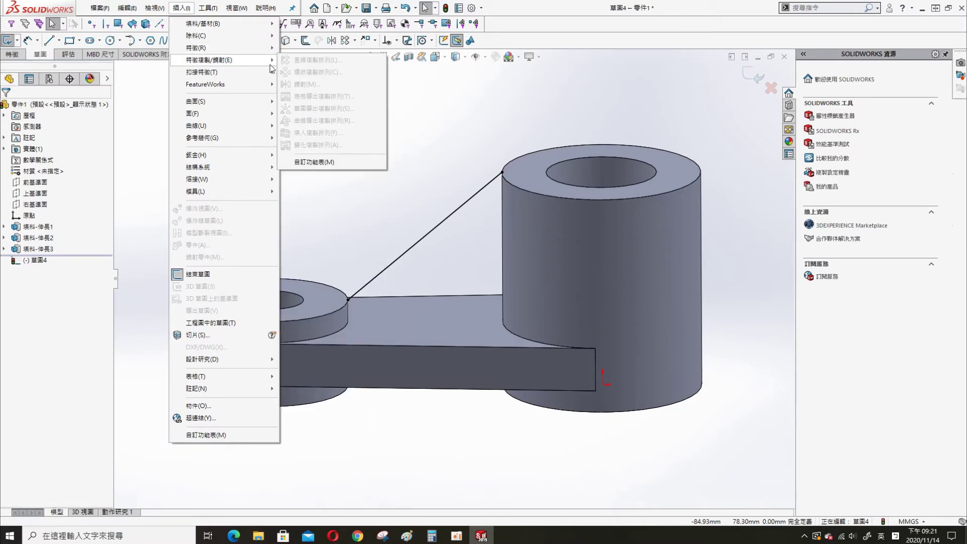
left_click(310, 157)
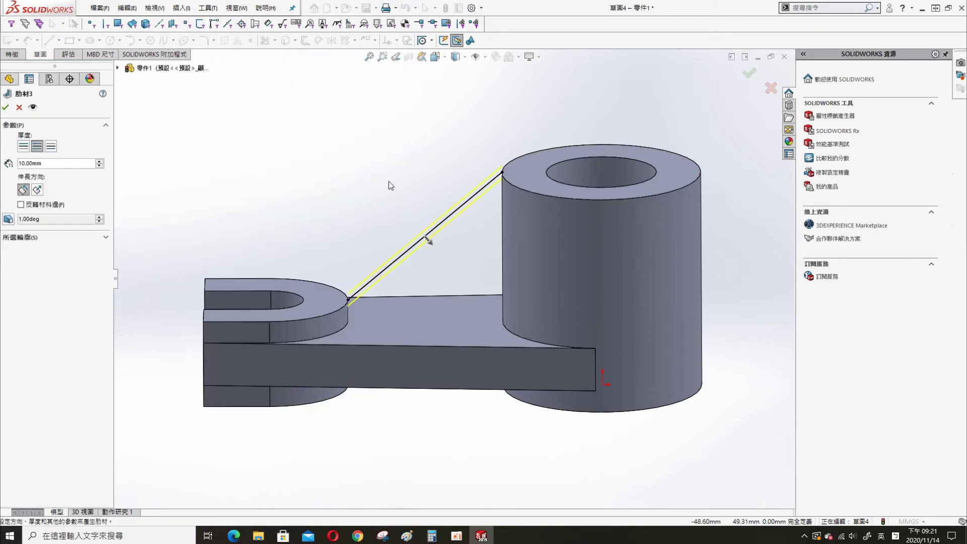
middle_click_drag(428, 252, 503, 227)
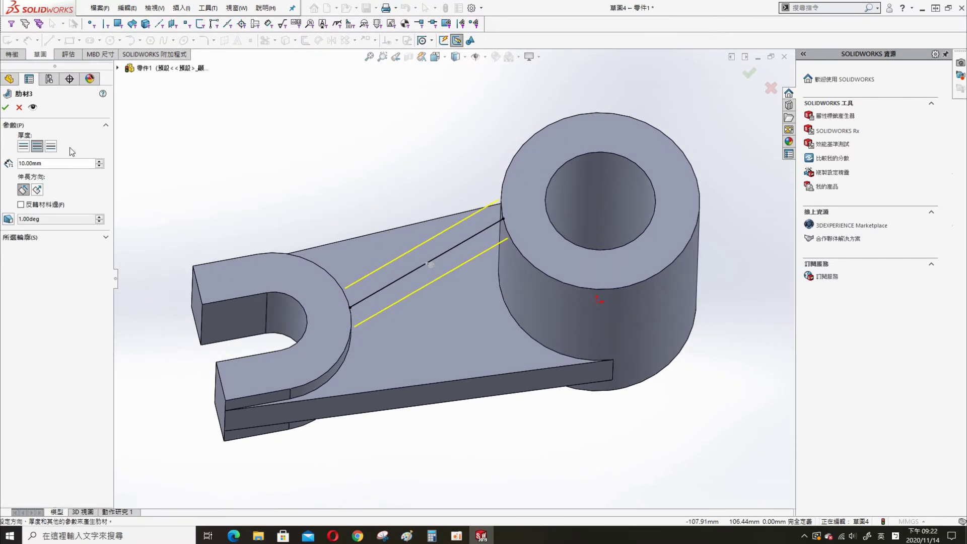
left_click(6, 109)
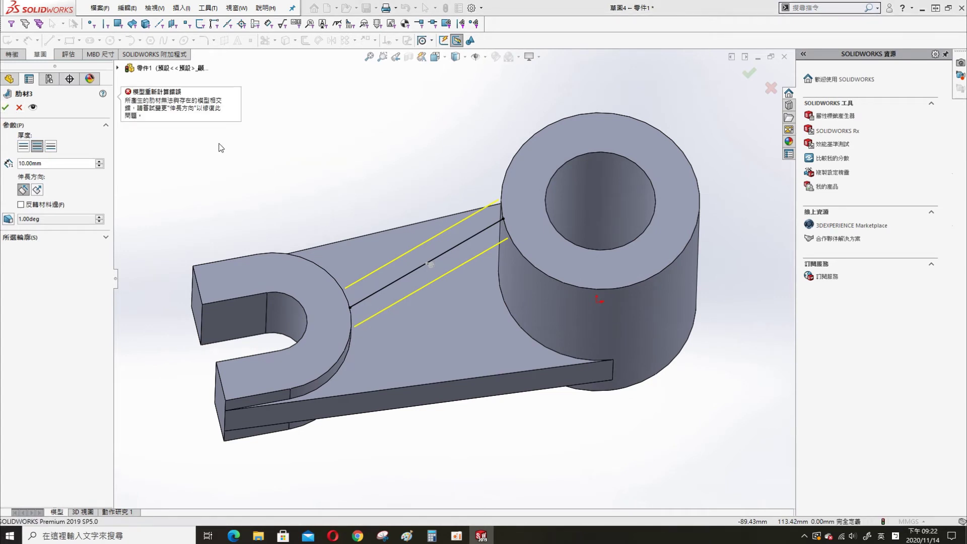
key("Escape")
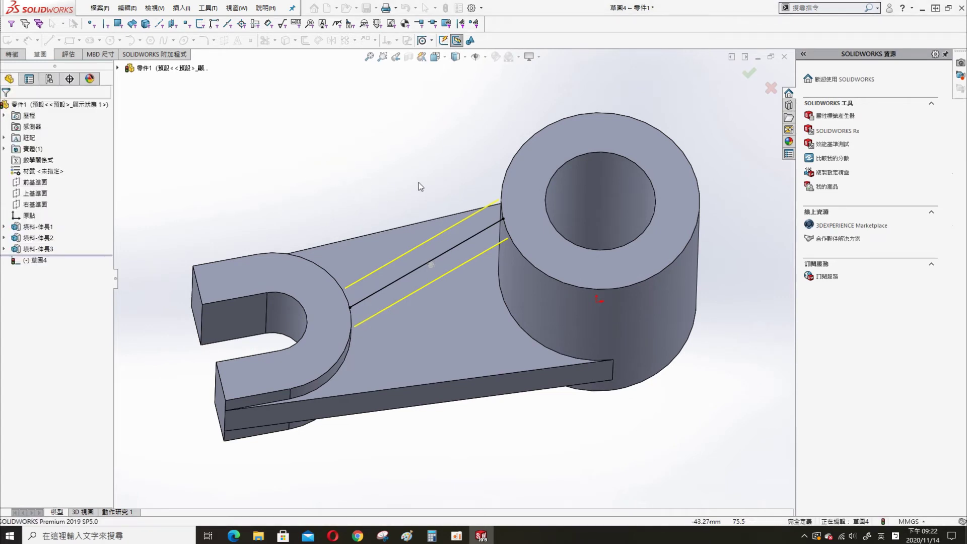
- View the rib sketch face-on and display the model with hidden lines visible
middle_click_drag(419, 184, 400, 281)
key("s")
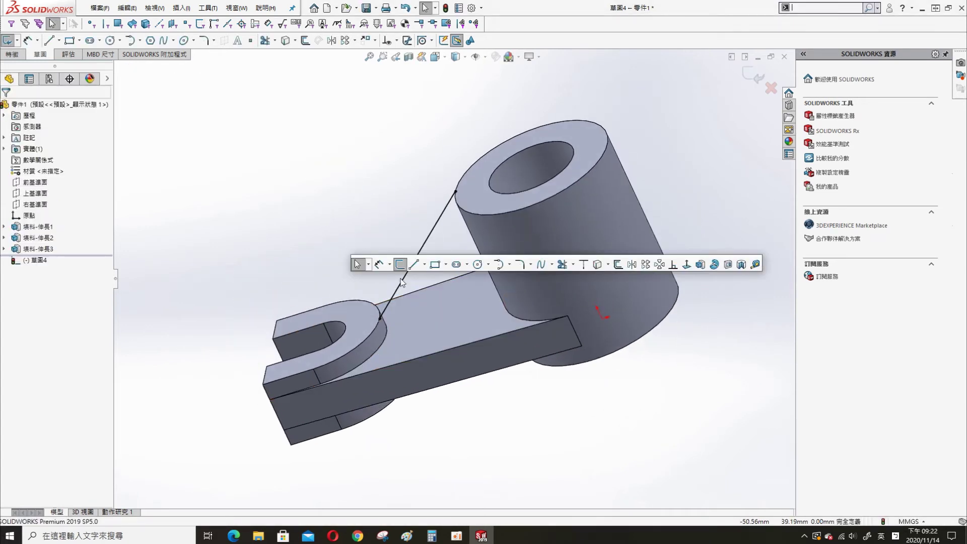
left_click(688, 267)
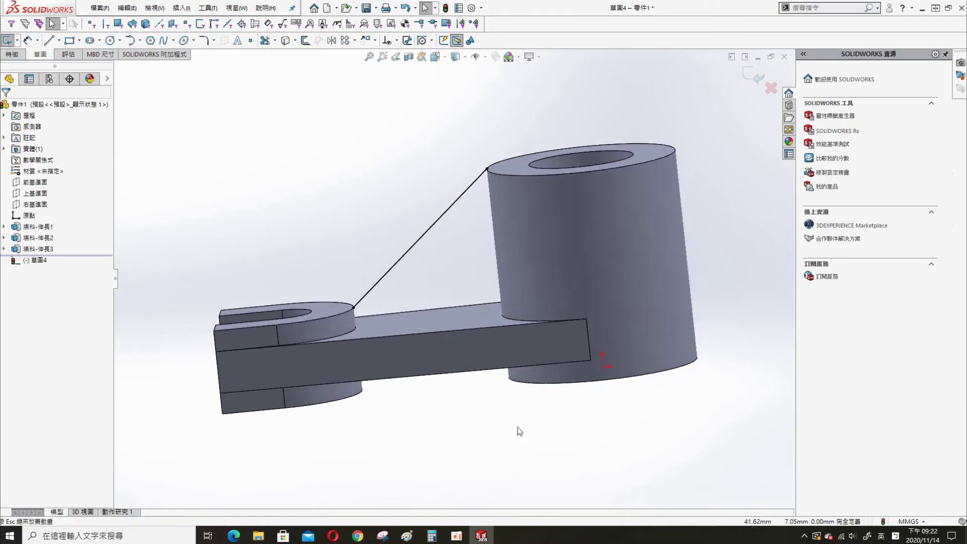
left_click(464, 59)
left_click(456, 112)
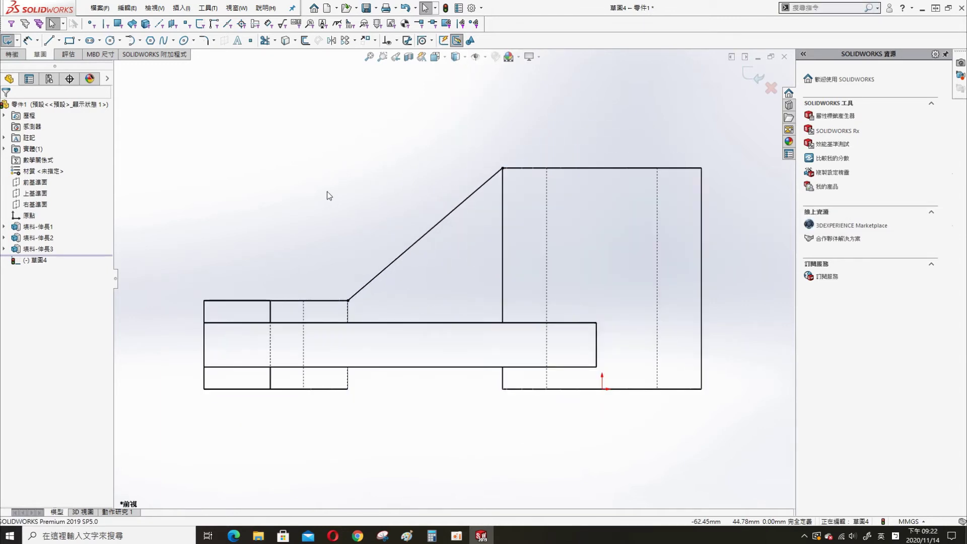
- Add horizontal lines from the sloped line's ends, one into the fork along its top and one along the hub's top to the bore edge
key("s")
left_click(391, 216)
left_click(347, 301)
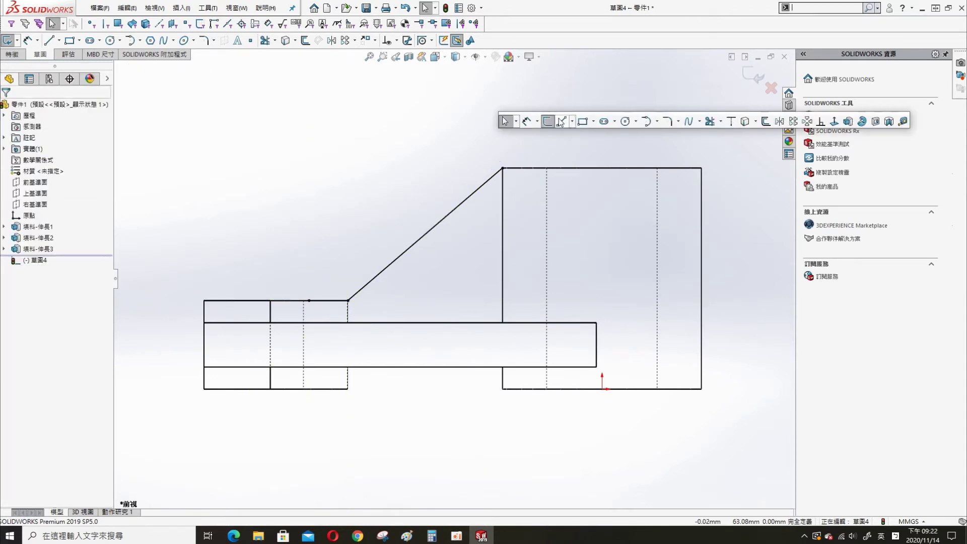
left_click(560, 122)
left_click(503, 168)
left_click(546, 169)
key("Escape")
- Make the fork line's free end coincident with the slot's inner edge and remove its conflicting midpoint relation
left_click(309, 300)
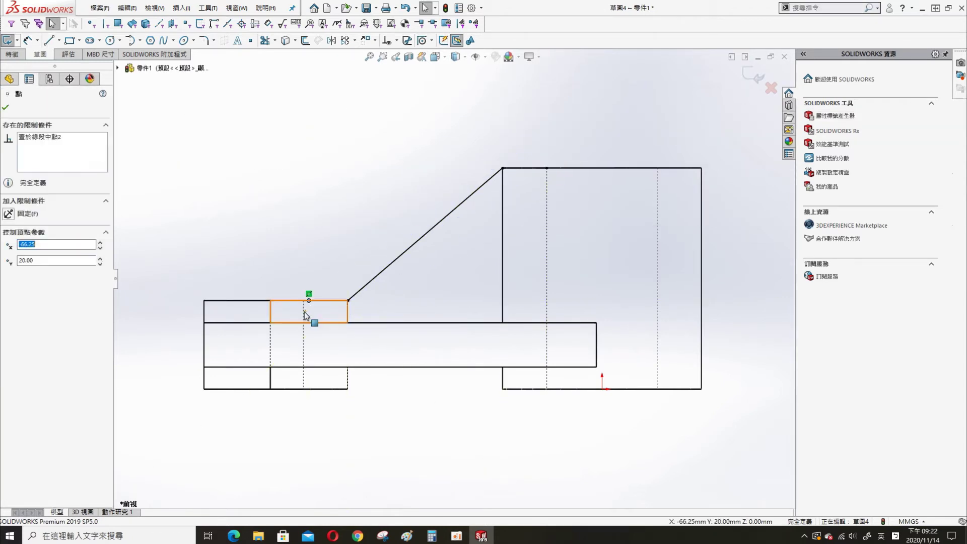
left_click(303, 334, "ctrl")
left_click(352, 289)
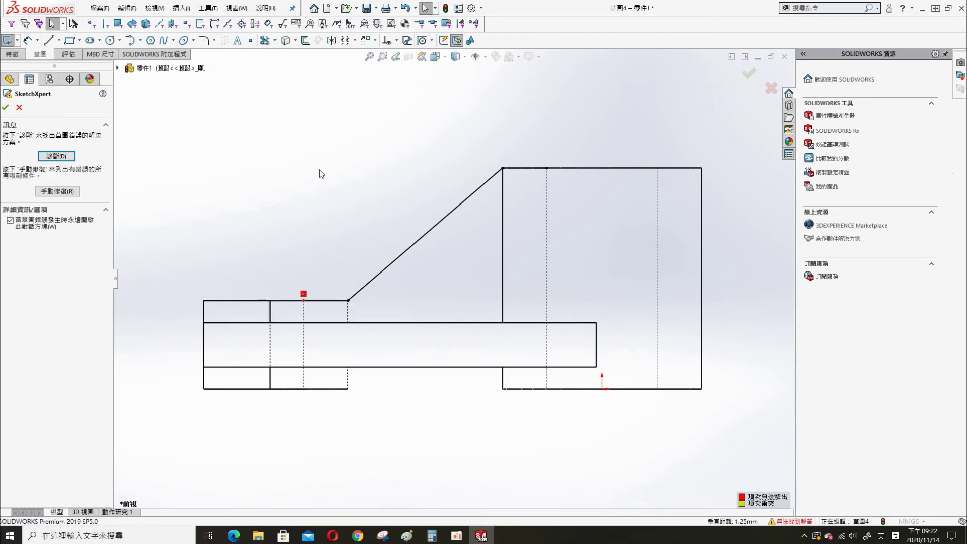
middle_click_drag(319, 173, 315, 237)
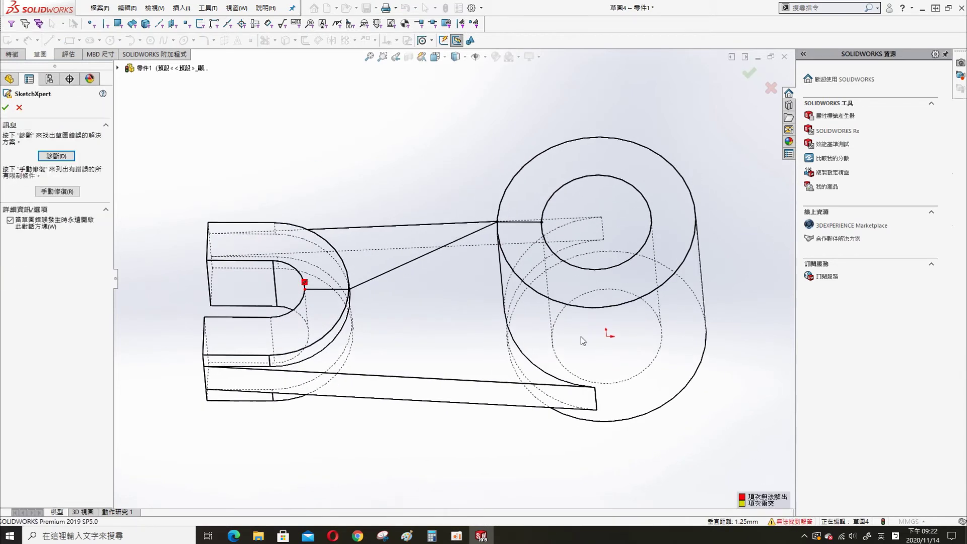
left_click(61, 158)
key("Escape")
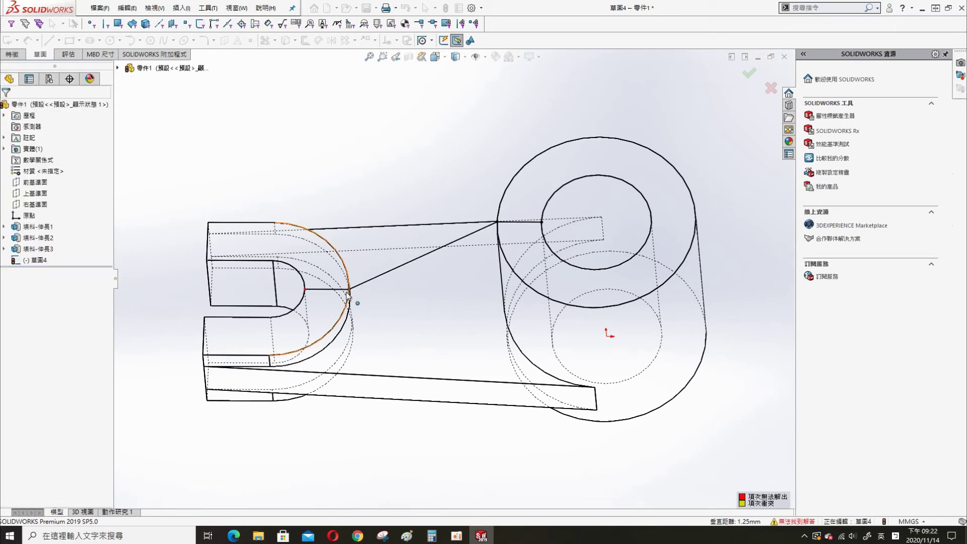
left_click(304, 290)
key("Delete")
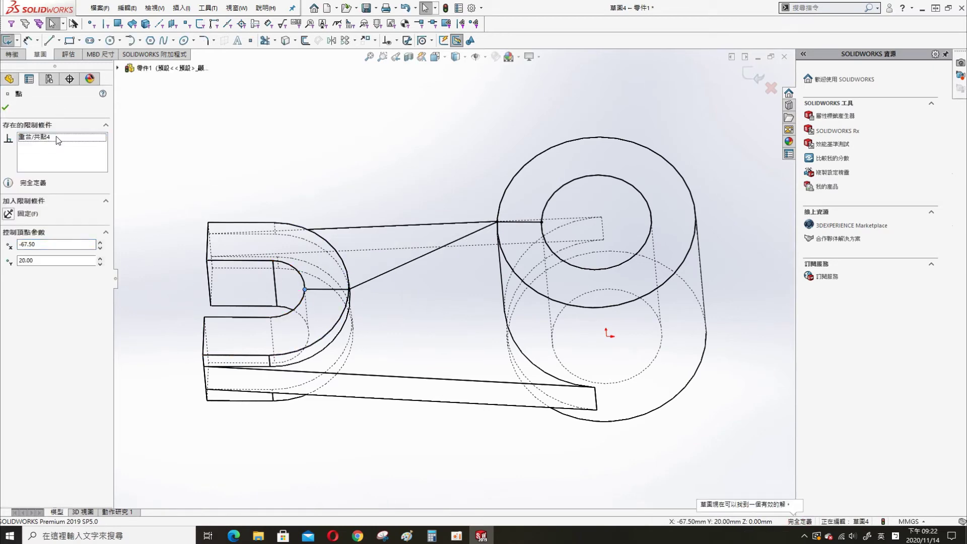
key("Escape")
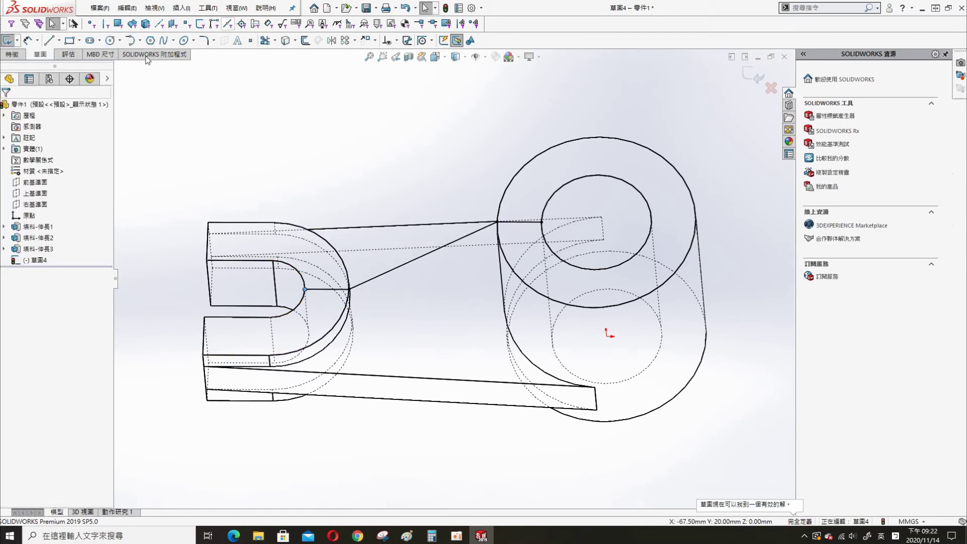
- Create a 10 mm thick rib, thickened to both sides of the extended sketch, and return the display to shaded with edges
left_click(182, 8)
mouse_move(262, 50)
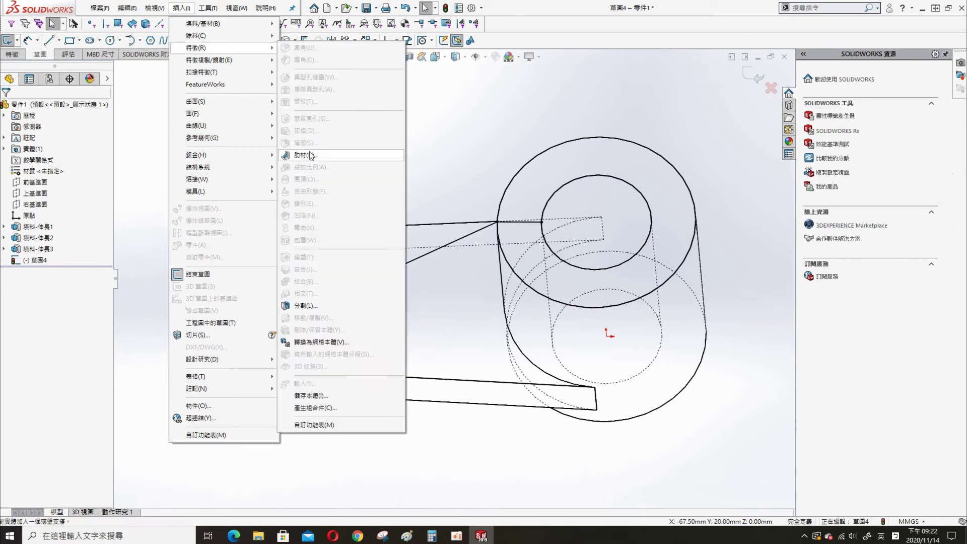
left_click(305, 155)
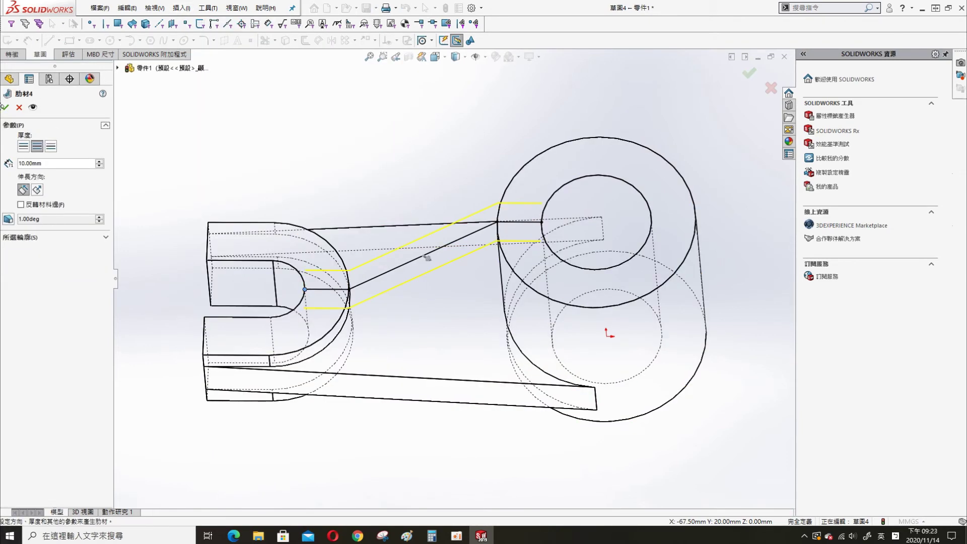
left_click(5, 107)
mouse_move(405, 183)
middle_mouse_down()
mouse_move(400, 86)
mouse_move(460, 68)
middle_mouse_up()
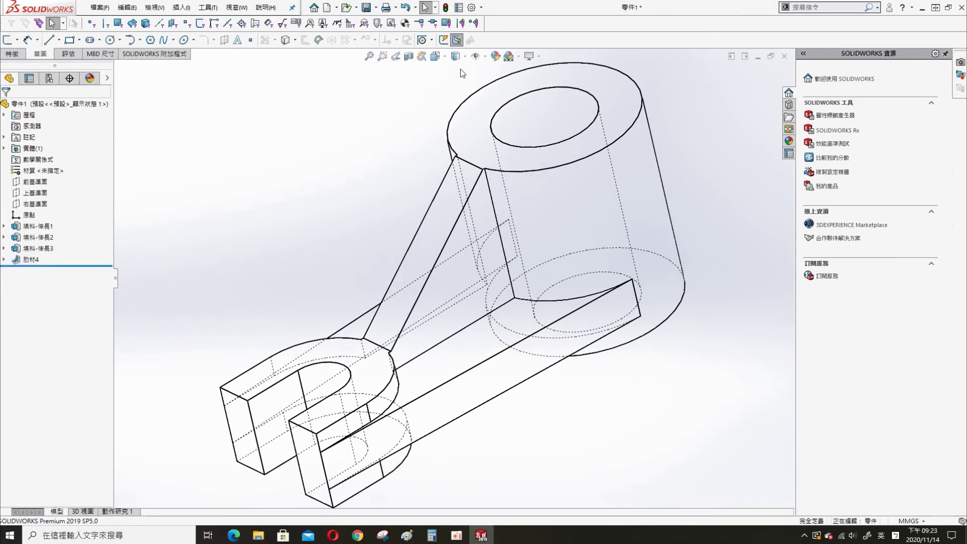
left_click(464, 56)
left_click(455, 69)
middle_click_drag(338, 220, 212, 215)
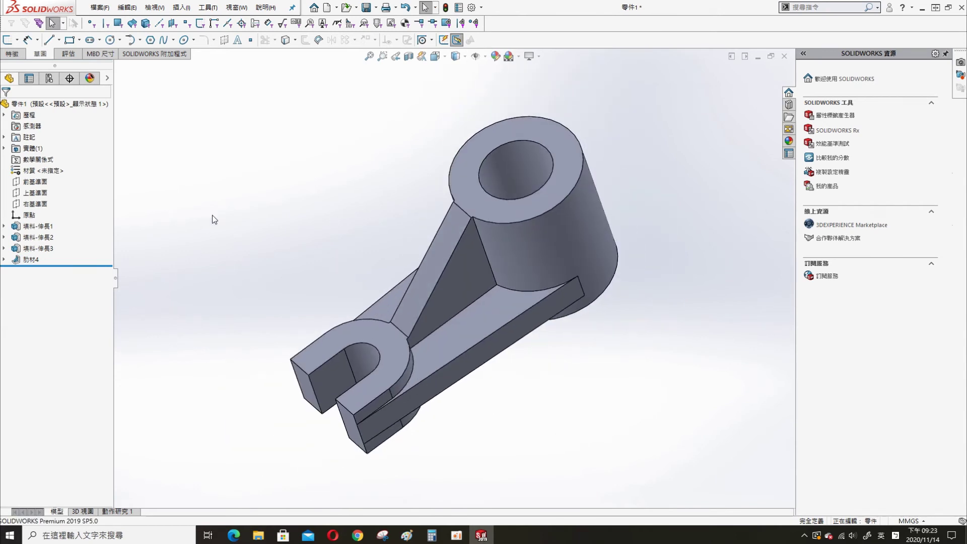
- Start a new sketch on the Front Plane and view it face-on around the hub
left_click(43, 183)
left_click(55, 169)
key("s")
left_click(649, 156)
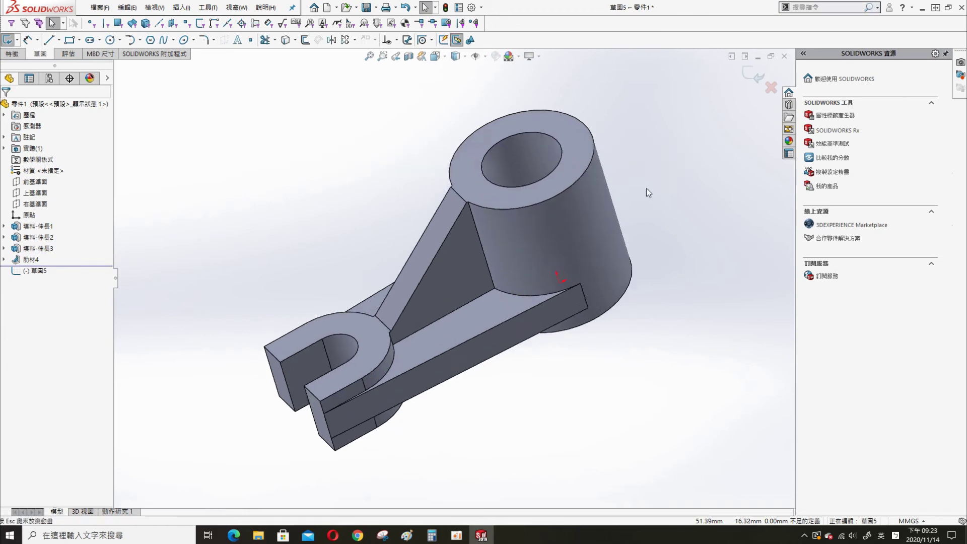
scroll(358, 178, "up", 5)
scroll(592, 277, "down", 5)
- Sketch a circle about 25 mm in diameter beside the hub, on the side away from the fork
key("s")
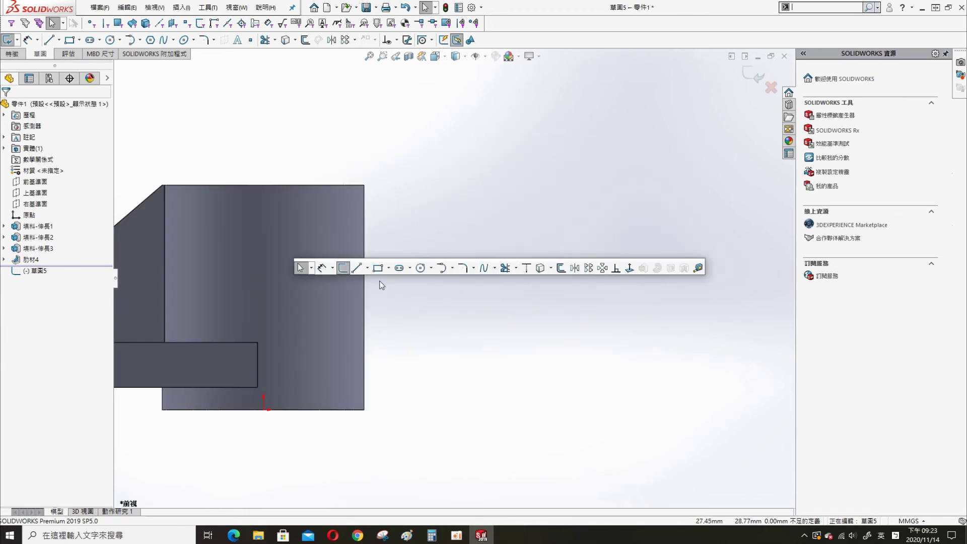
left_click(420, 267)
left_click(487, 286)
left_click(518, 334)
- Show hidden lines and draw a rectangle about 37 by 25 mm from the circle's top point to the hub's near bore edge
key("s")
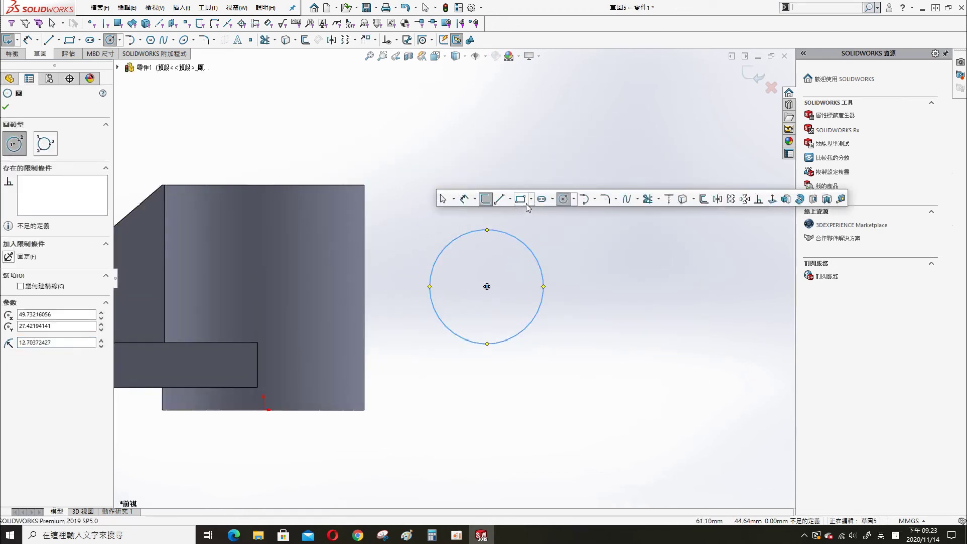
left_click(464, 56)
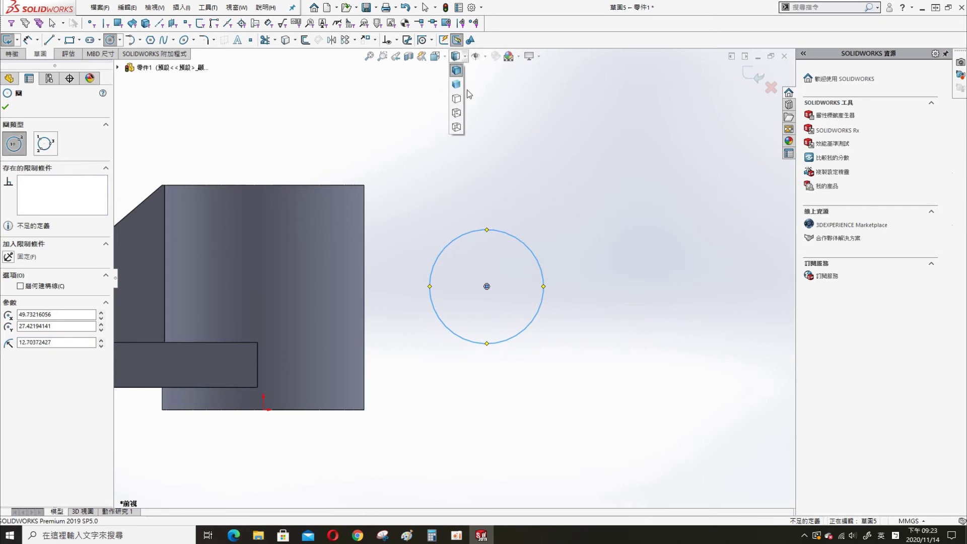
left_click(456, 103)
key("s")
left_click(483, 176)
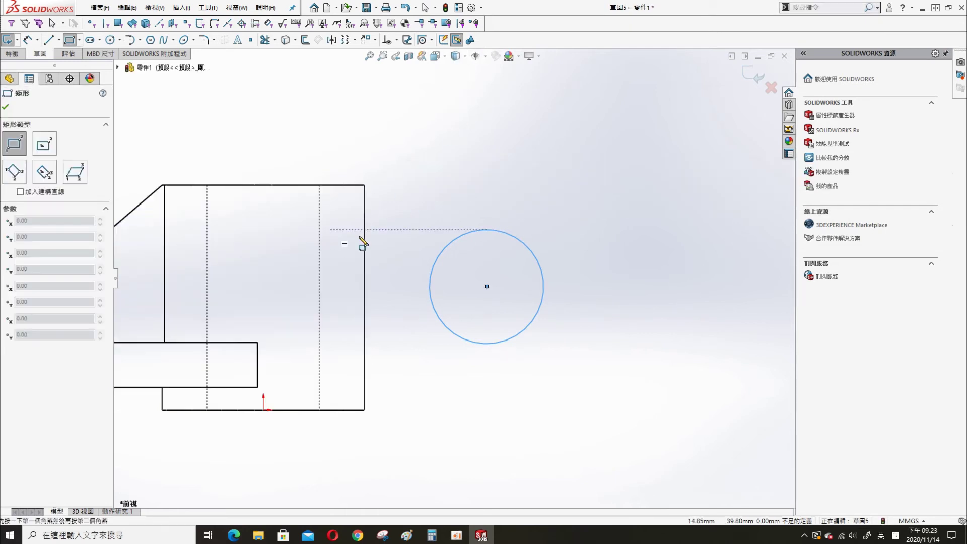
left_click(486, 230)
left_click(319, 343)
key("Escape")
- Make the rectangle's lower and upper edges tangent to the circle
left_click(481, 344)
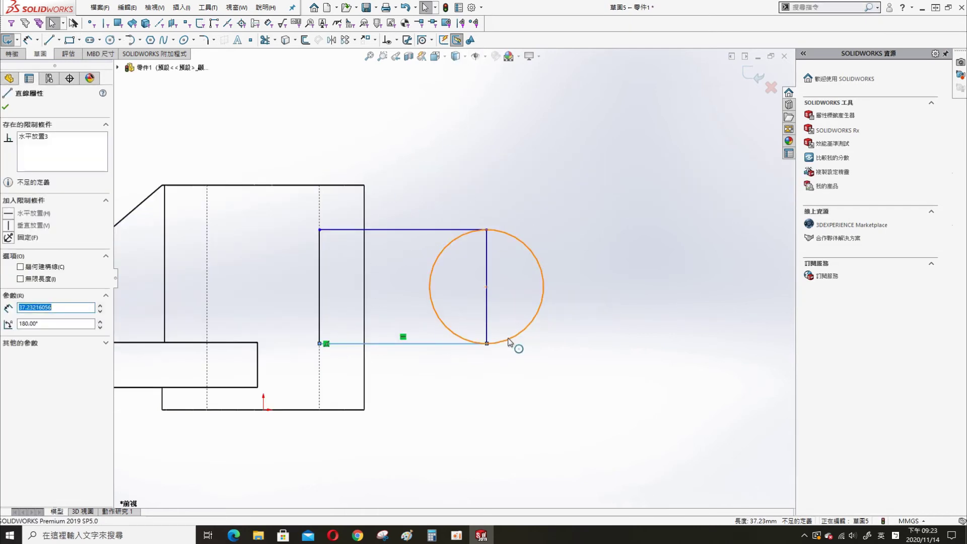
left_click(508, 339, "ctrl")
left_click(538, 292)
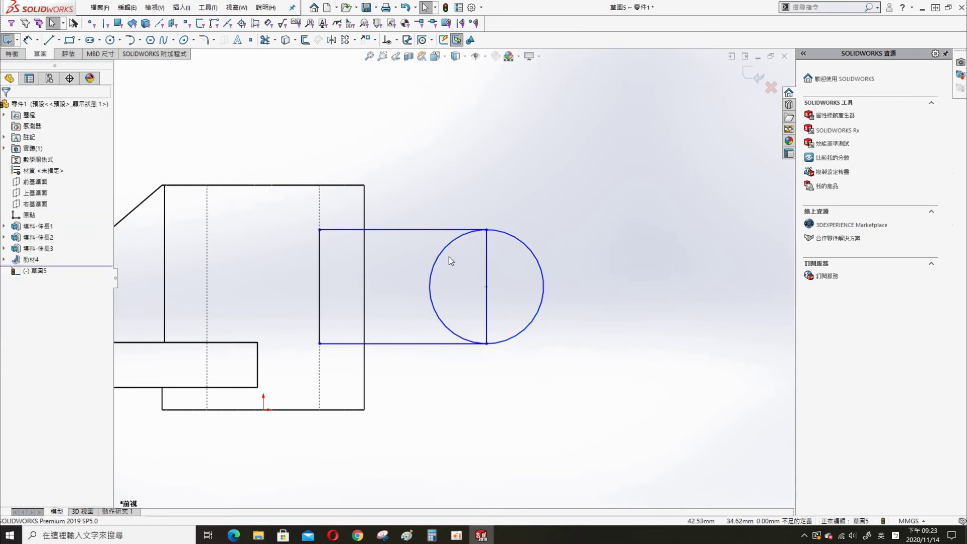
left_click(449, 229)
left_click(522, 242, "ctrl")
left_click(566, 193)
key("s")
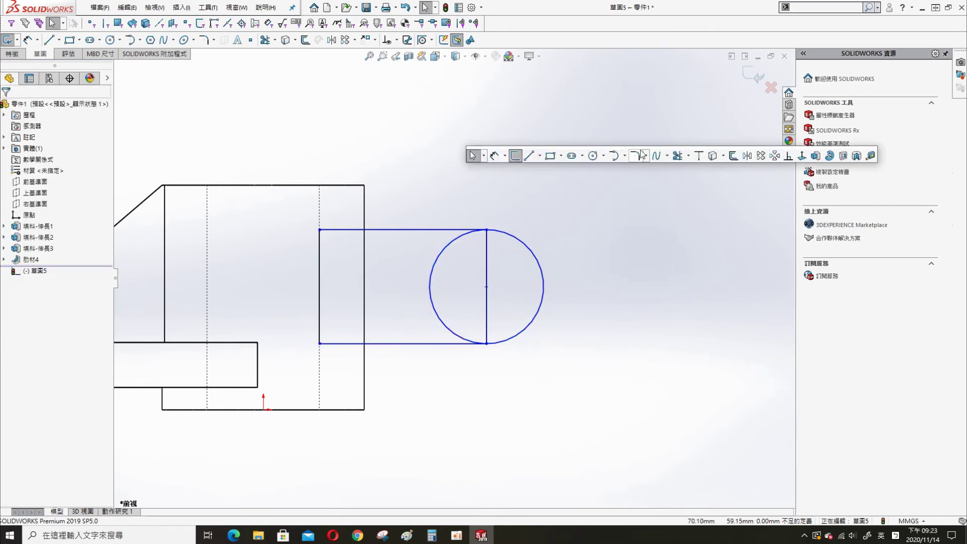
- Trim away the circle's inner half and the line through its centre, and dimension the arc centre 35 mm horizontally from the origin
left_click(677, 156)
left_click_drag(399, 275, 491, 276)
key("s")
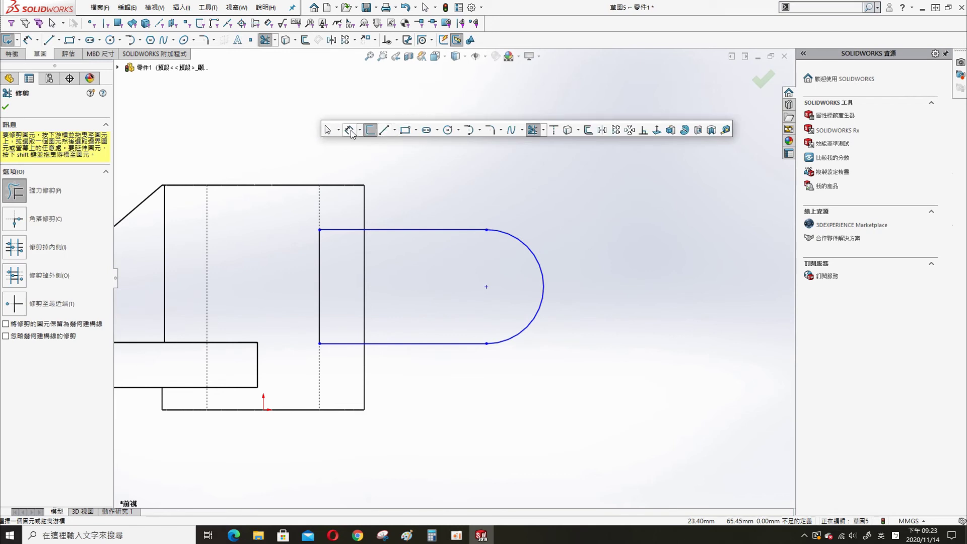
left_click(352, 132)
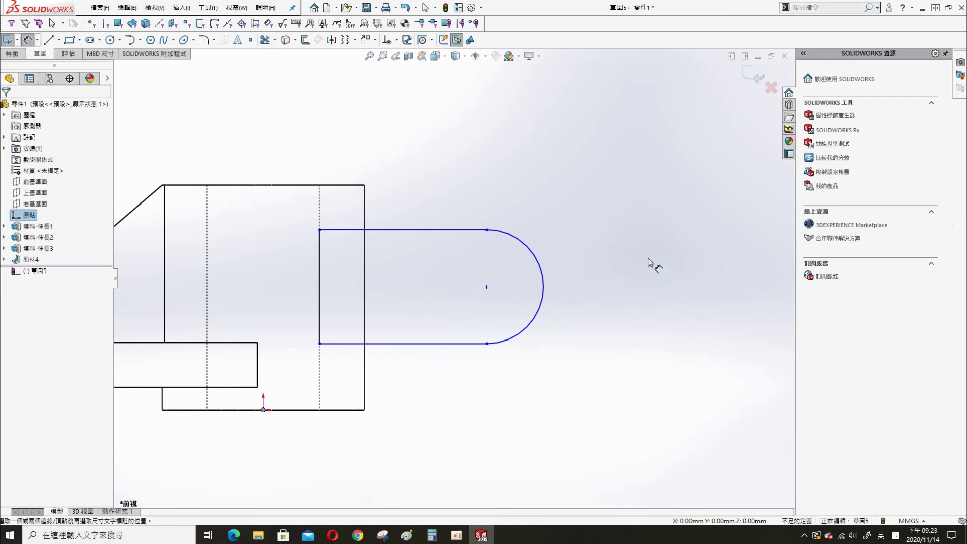
left_click(543, 313)
left_click(264, 410)
left_click(436, 449)
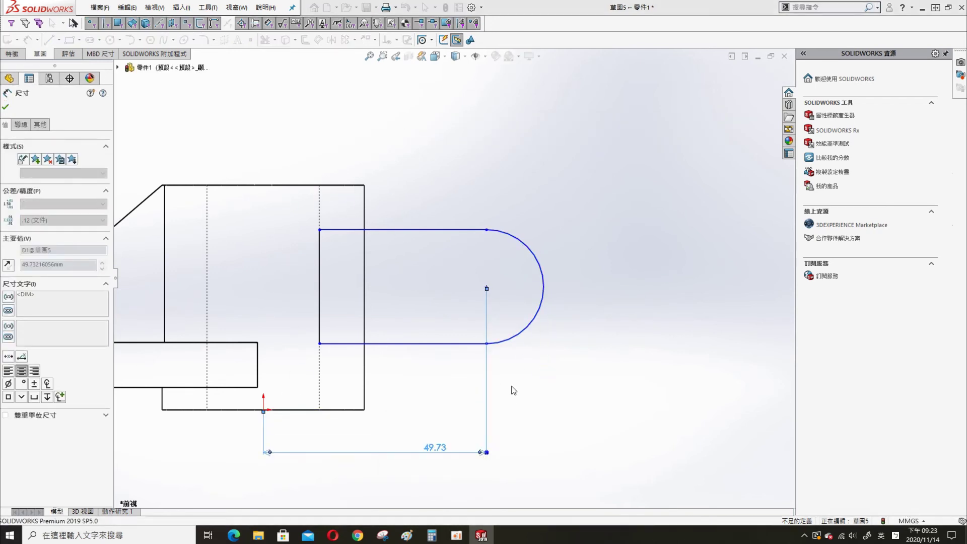
type("35")
key("Return")
- Dimension the radius of the lug's end arc as 15*2 mm
left_click(473, 260)
left_click(554, 222)
type("15")
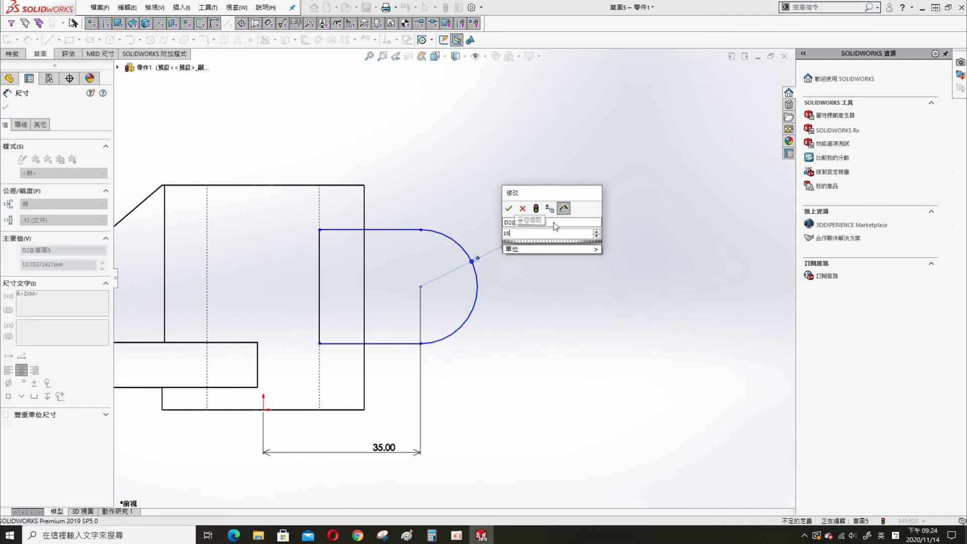
type("*2")
key("Return")
left_click(628, 301)
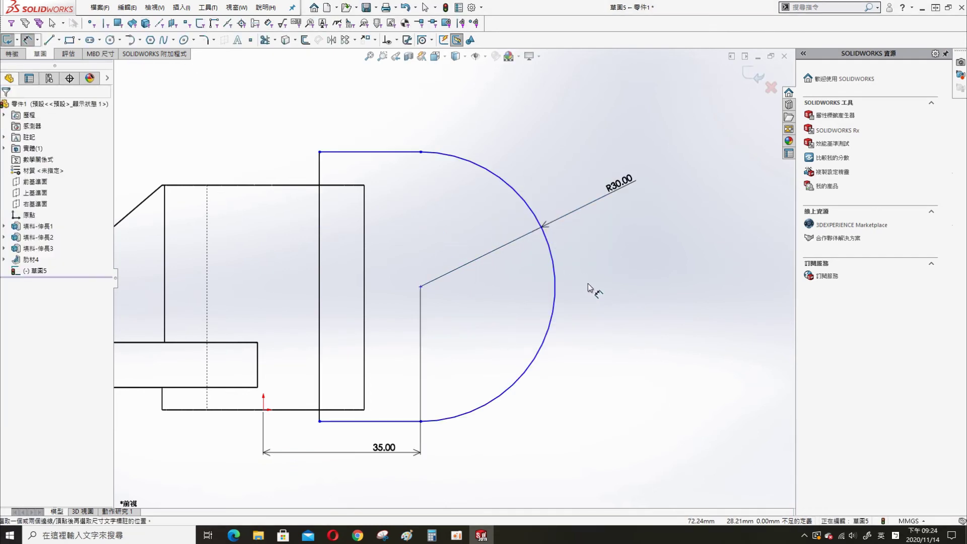
- Set the end arc's radius to 15 mm
double_click(624, 187)
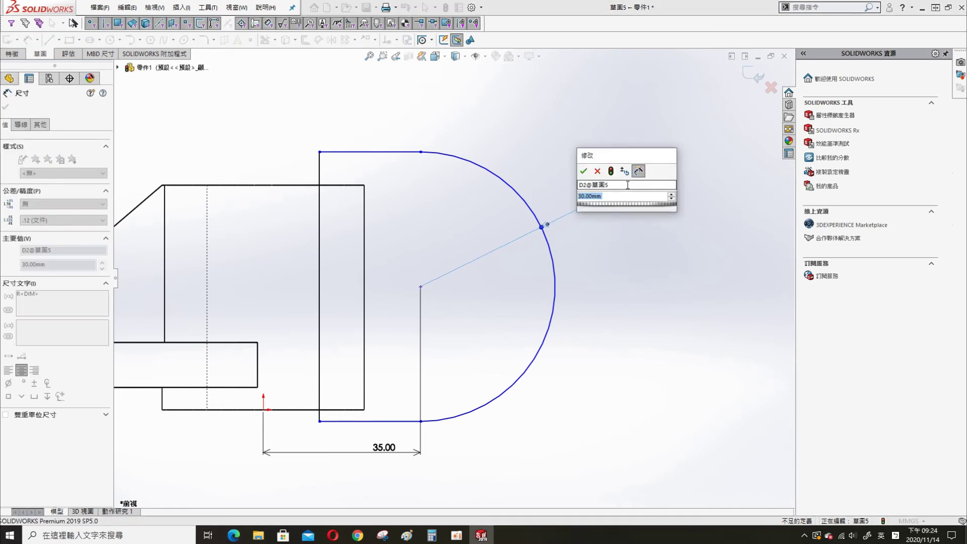
type("15/2")
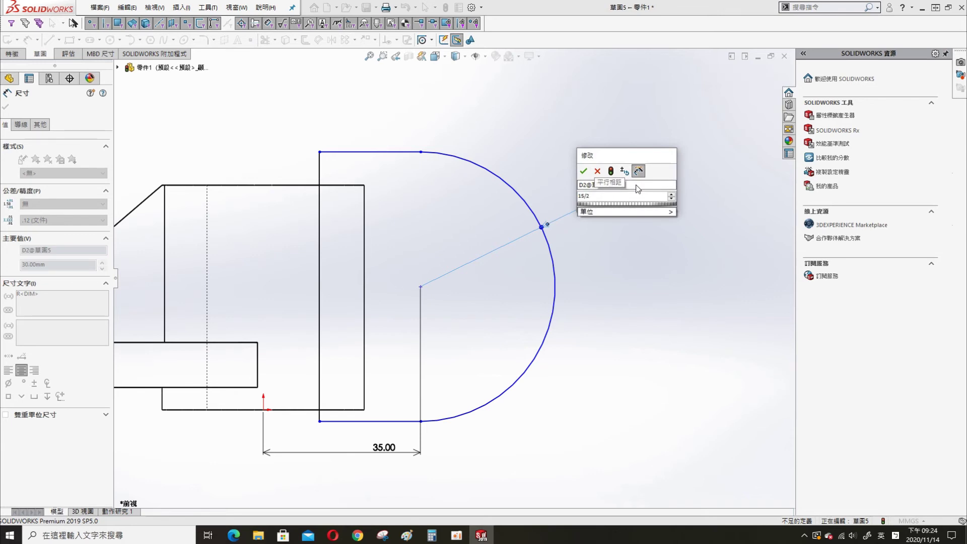
key("BackSpace")
key("BackSpace")
key("Return")
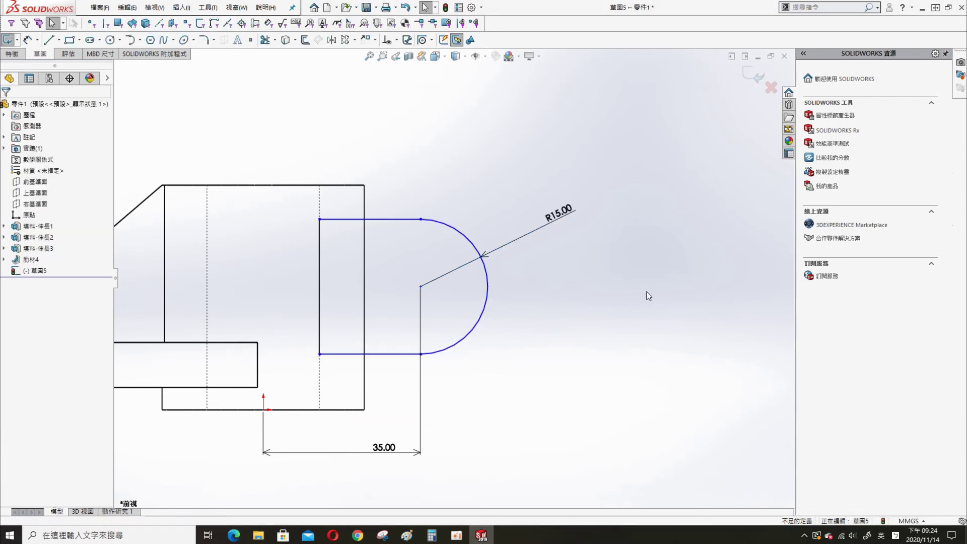
- Make the lug profile's lower line collinear with the upper edge of the connecting arm
left_click(229, 342)
left_click(385, 354, "ctrl")
left_click(413, 313)
left_click(625, 389)
- Extrude the lug profile symmetrically about the sketch plane (Mid Plane) to a total depth of 13*2+5 mm, merged with the body
scroll(407, 313, "up", 2)
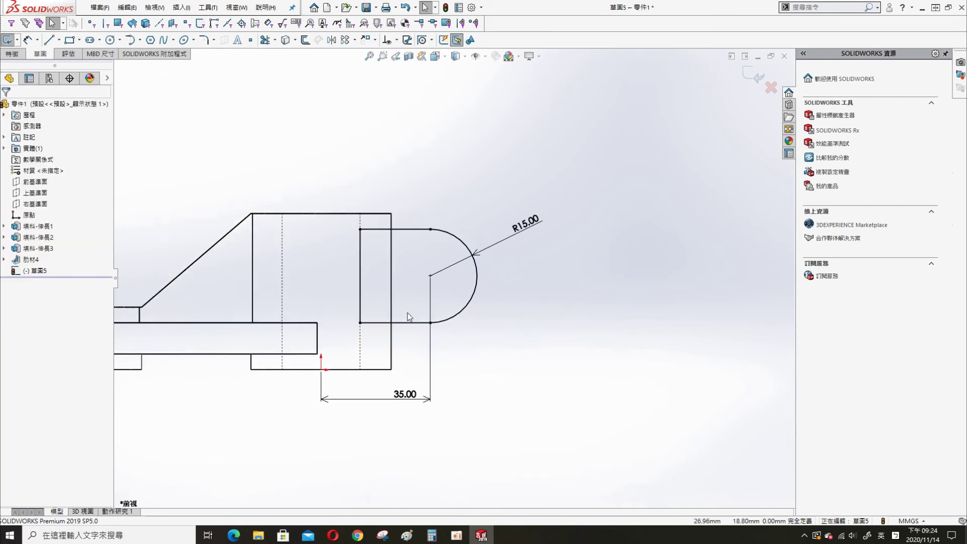
middle_click_drag(407, 313, 436, 402)
key("s")
left_click(557, 229)
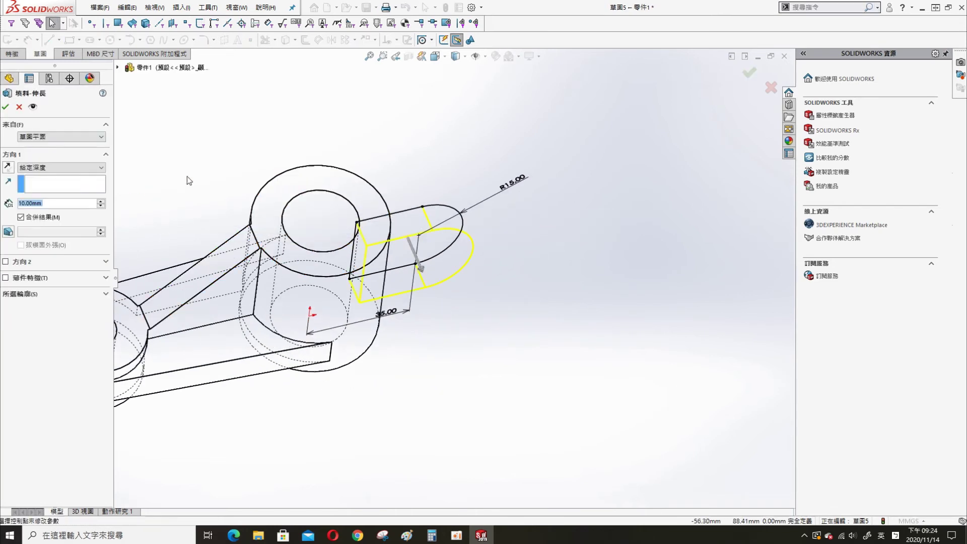
left_click(86, 167)
left_click(83, 217)
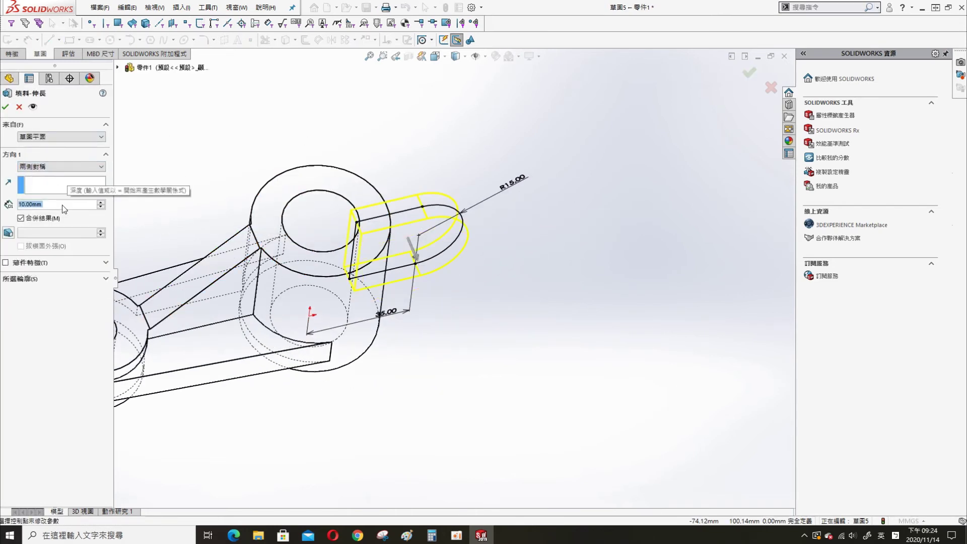
type("13")
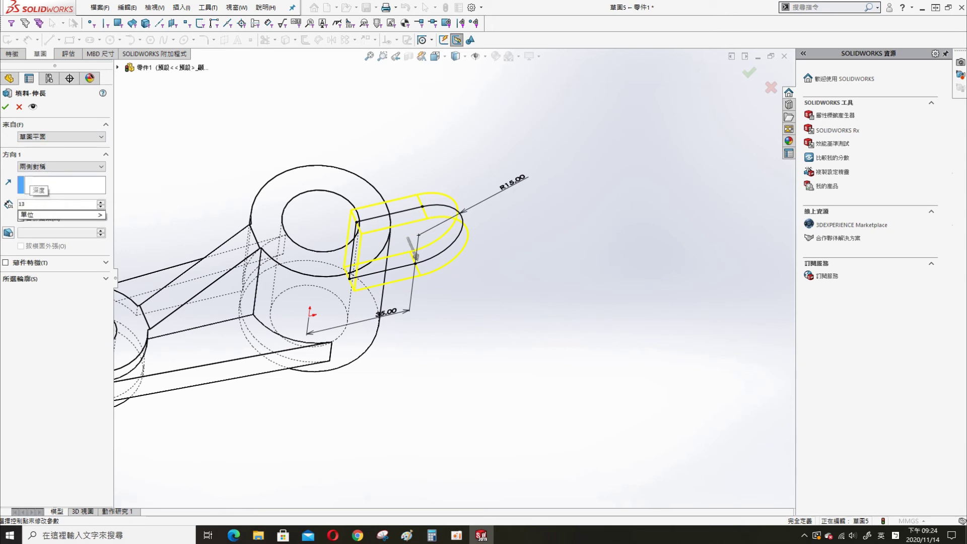
type("*2+5")
key("Return")
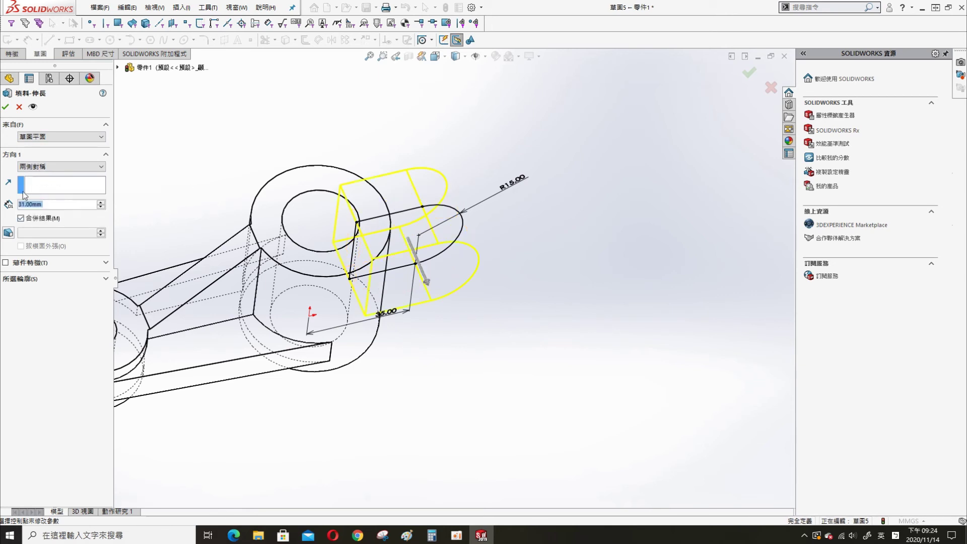
left_click(5, 107)
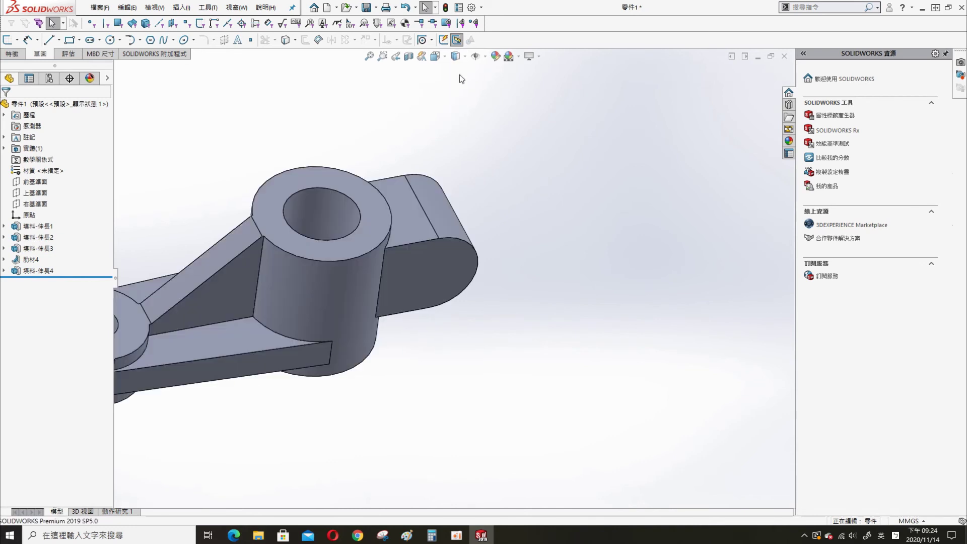
- Start a sketch on the flat front face of the lug and view it face-on
left_click(440, 277)
left_click(478, 244)
key("s")
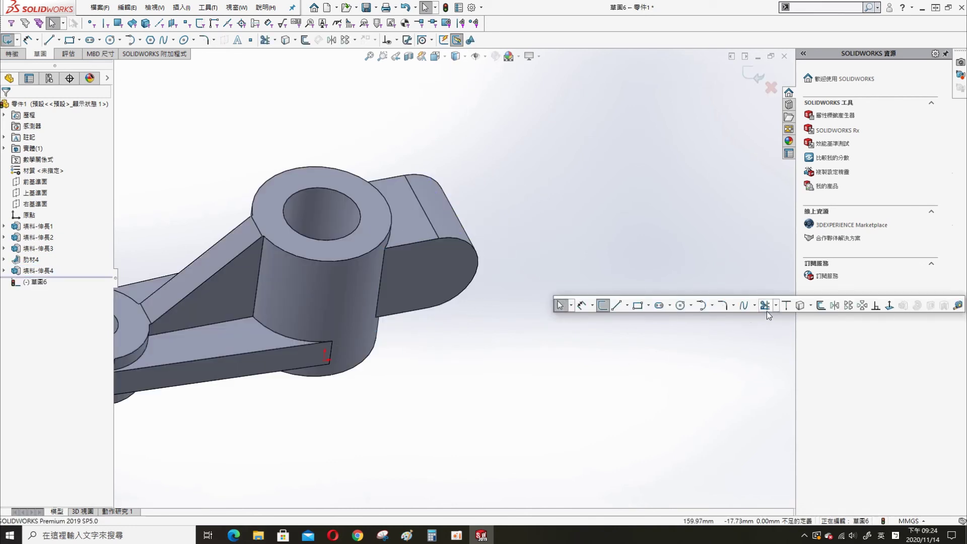
left_click(766, 307)
scroll(481, 382, "up", 2)
scroll(592, 238, "down", 4)
- Sketch a circle about 12 mm in diameter on the lug face and make it concentric with the rounded end
key("s")
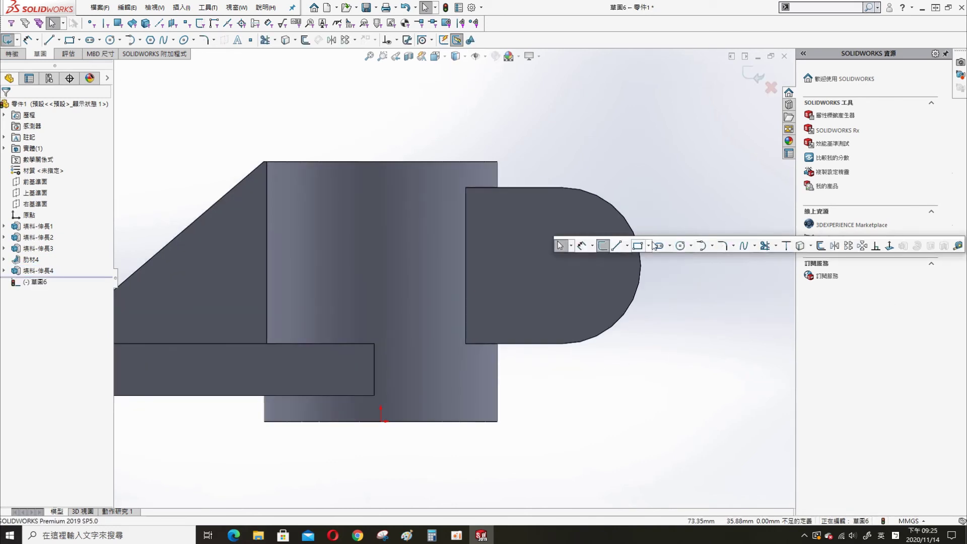
left_click(681, 246)
left_click_drag(582, 263, 609, 249)
key("Escape")
left_click(610, 247)
left_click(630, 225, "ctrl")
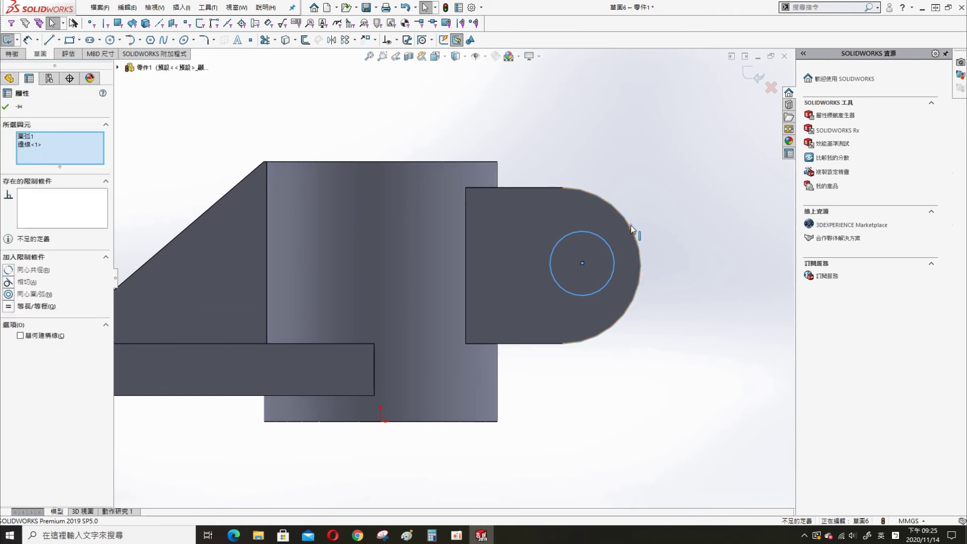
left_click(691, 180)
- Dimension the circle's diameter at 16 mm
key("s")
left_click(584, 154)
left_click(582, 239)
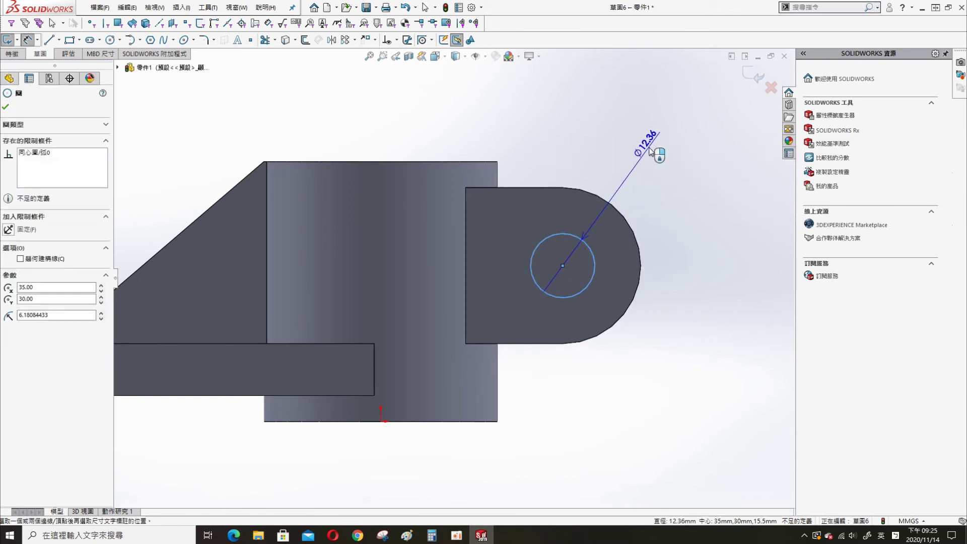
left_click(651, 150)
type("16.00mm")
key("Return")
- Cut the 16 mm circle all the way through the lug with Extruded Cut
key("s")
left_click(929, 161)
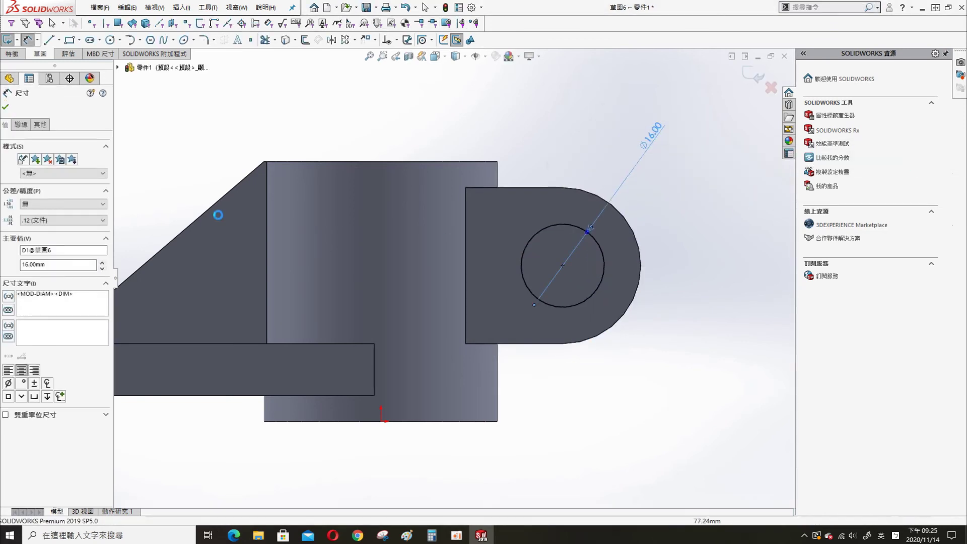
left_click(57, 170)
left_click(49, 184)
left_click(6, 106)
- Start a sketch on the hub's ring-shaped top face
middle_click_drag(494, 84, 466, 143)
left_click(465, 143)
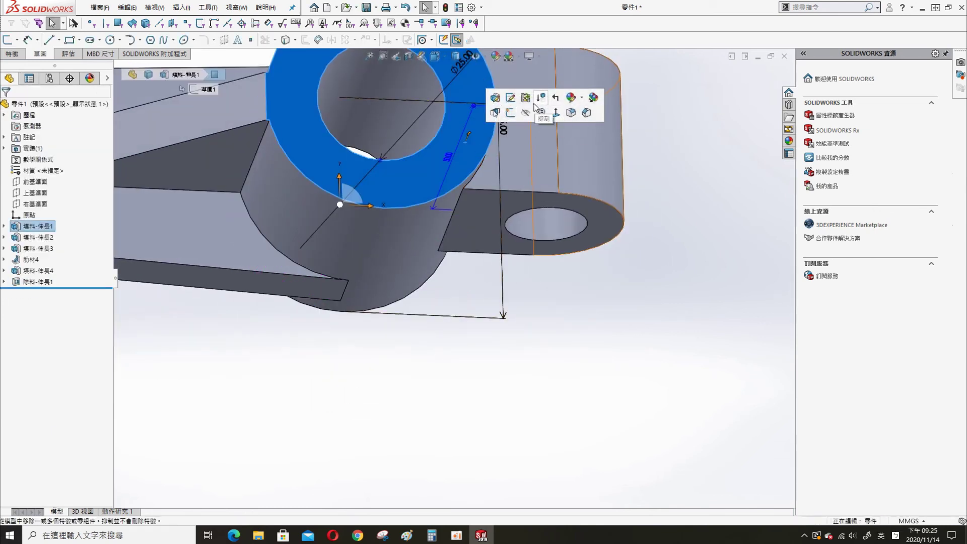
left_click(508, 111)
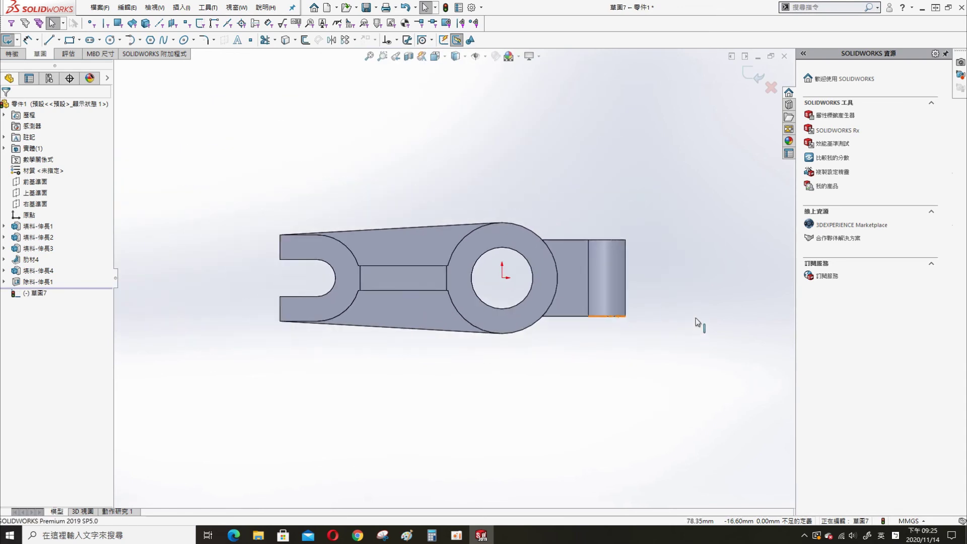
- Draw a horizontal centerline about 86 mm long from the origin through the lug and past its end
key("s")
left_click(592, 251)
left_click(593, 274)
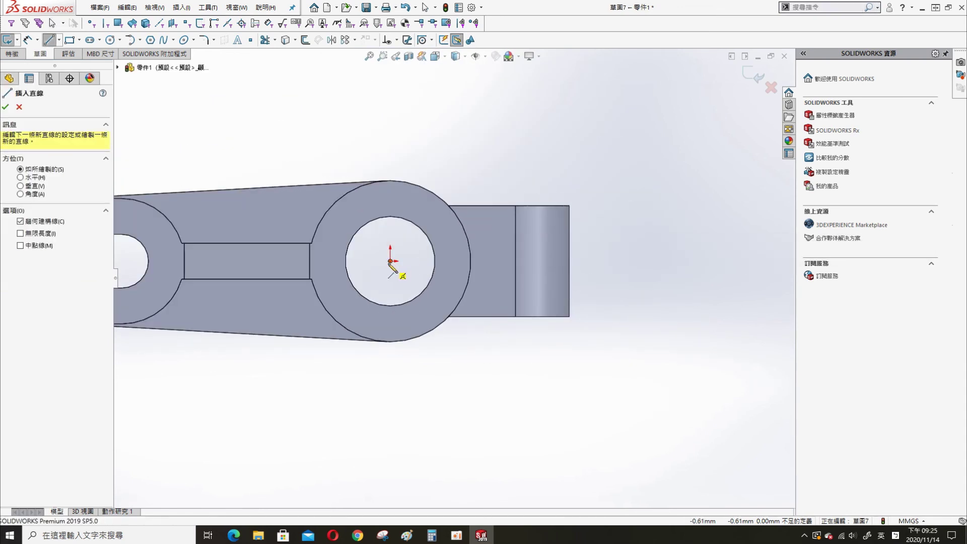
left_click(391, 261)
left_click(698, 261)
key("Escape")
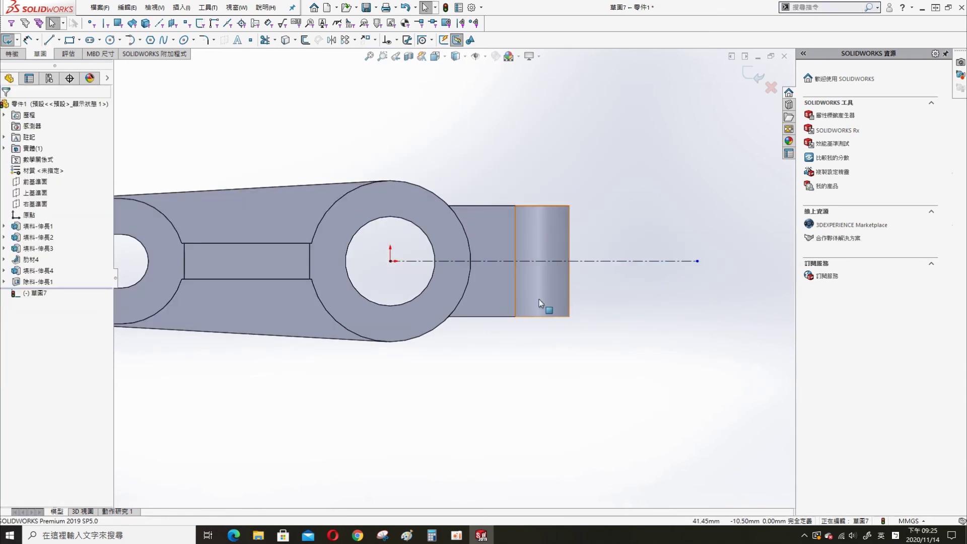
- Offset the centerline 5 mm in both directions with straight line caps closing the ends
left_click(647, 262)
key("s")
left_click(858, 303)
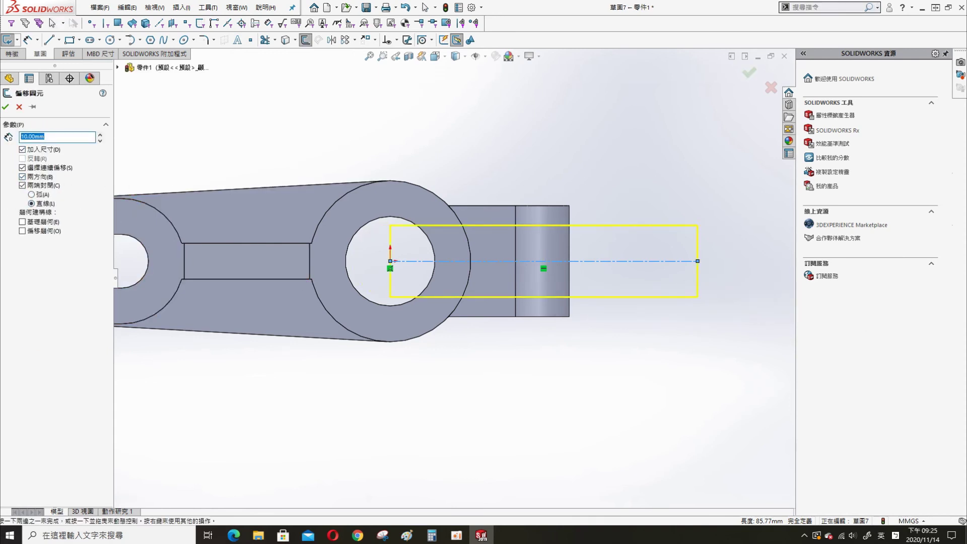
type("5")
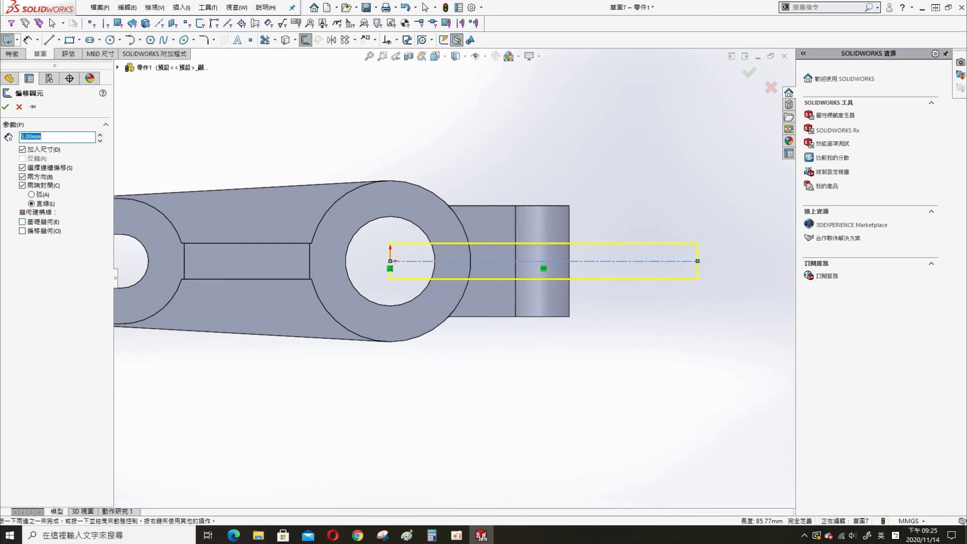
left_click(5, 107)
- Cut the offset slot profile all the way through the hub wall and lug with Extruded Cut
left_click(903, 192)
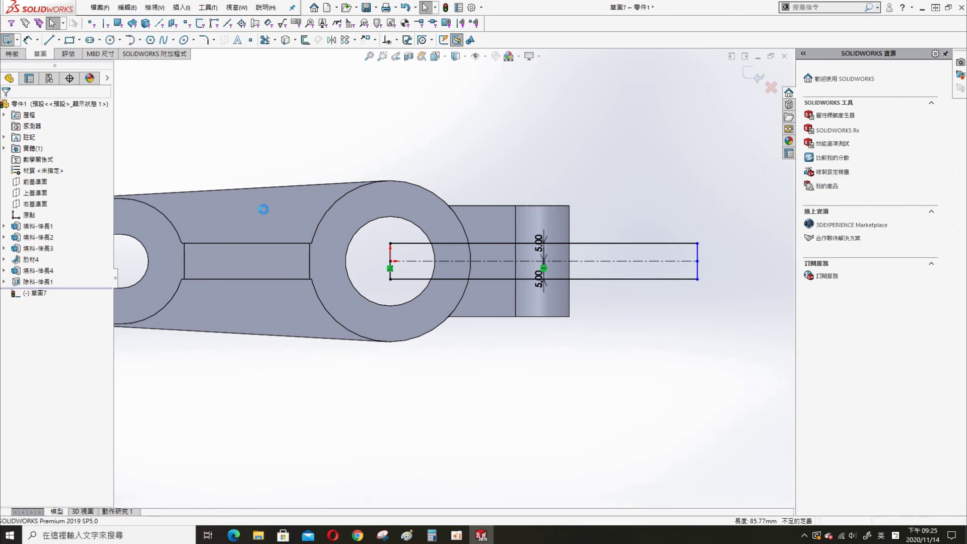
left_click(80, 166)
left_click(63, 182)
left_click(5, 108)
middle_click_drag(467, 388, 502, 356)
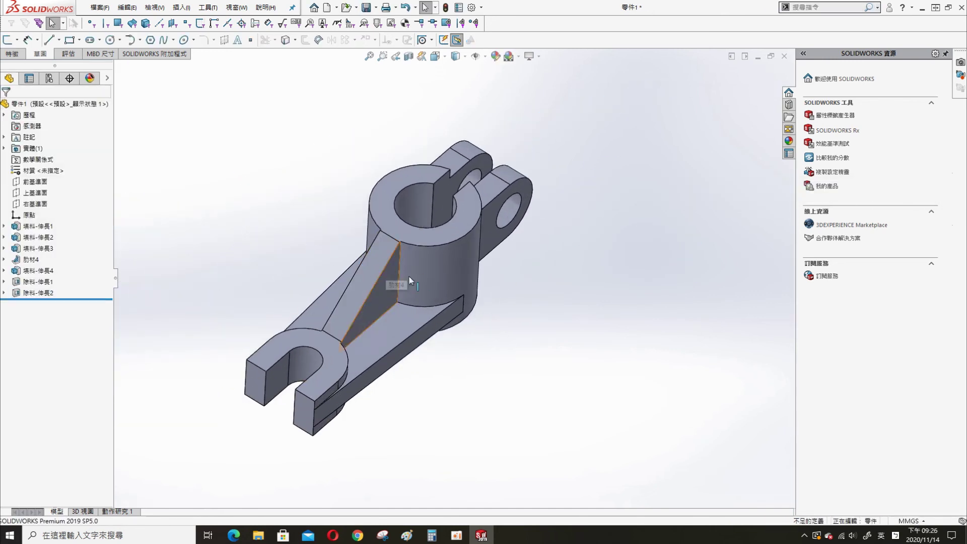
- Collapse the SOLIDWORKS resources pane and place the finished bracket to one side of the enlarged view
middle_click_drag(409, 279, 371, 332)
middle_click_drag(345, 276, 487, 288, "ctrl")
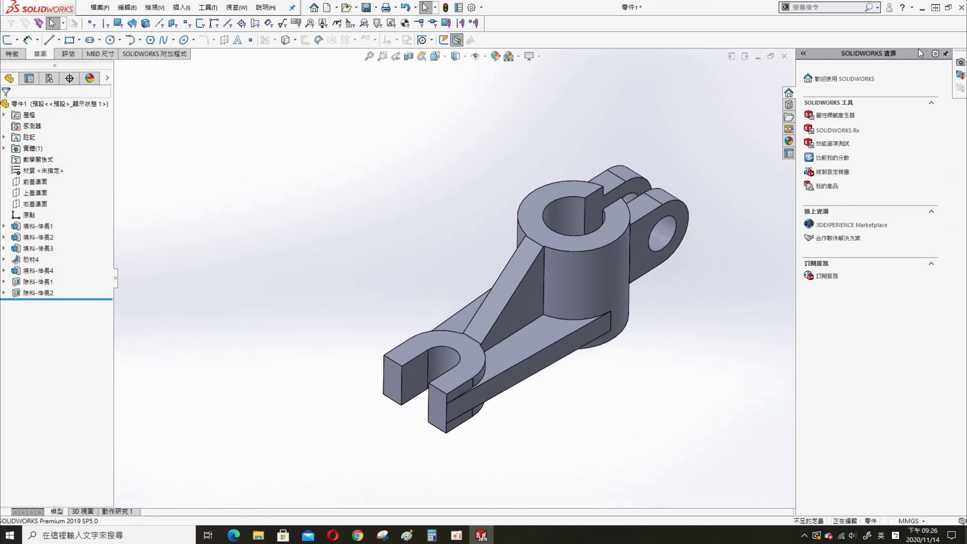
left_click(803, 53)
left_click(618, 54)
left_click(945, 54)
middle_click_drag(559, 270, 578, 246, "ctrl")
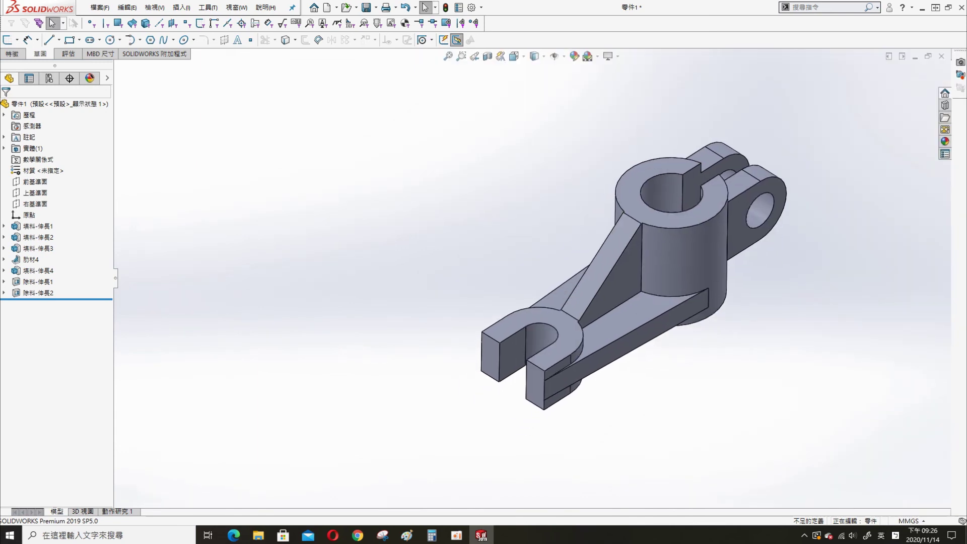
- Switch to the FIG.-1 drawing in Paint, compare it with the bracket side by side, and return to SOLIDWORKS
left_click(407, 534)
left_click_drag(283, 84, 305, 68)
left_click(774, 373)
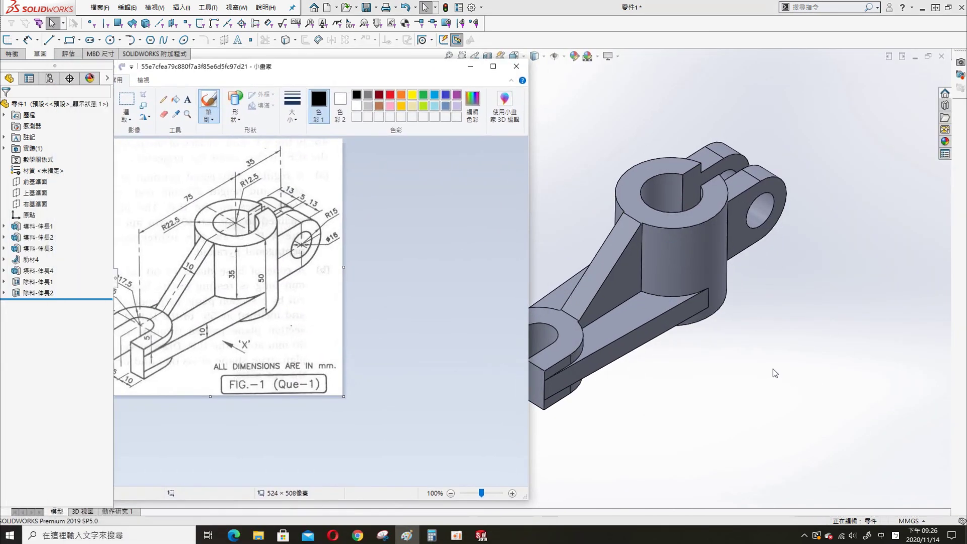
middle_click_drag(775, 373, 820, 361, "ctrl")
left_click(377, 537)
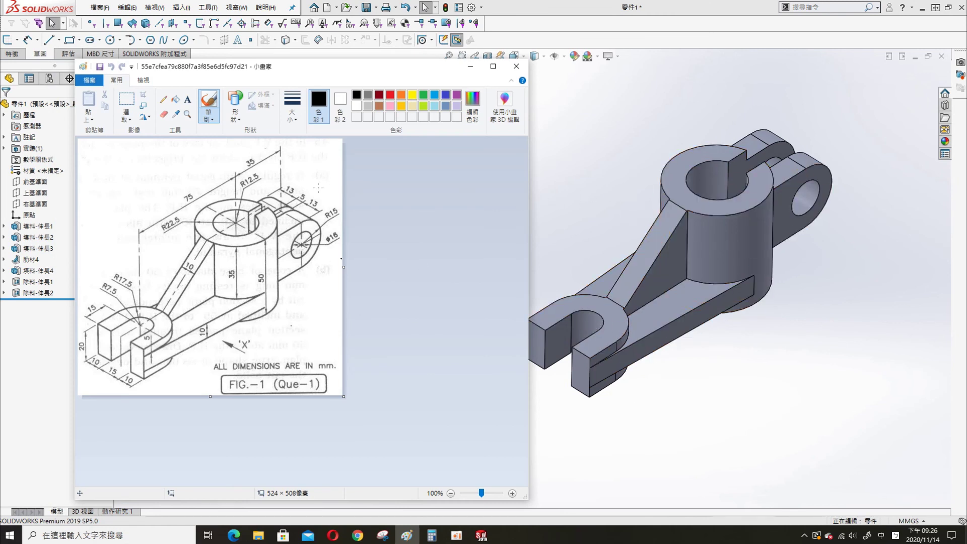
left_click(600, 162)
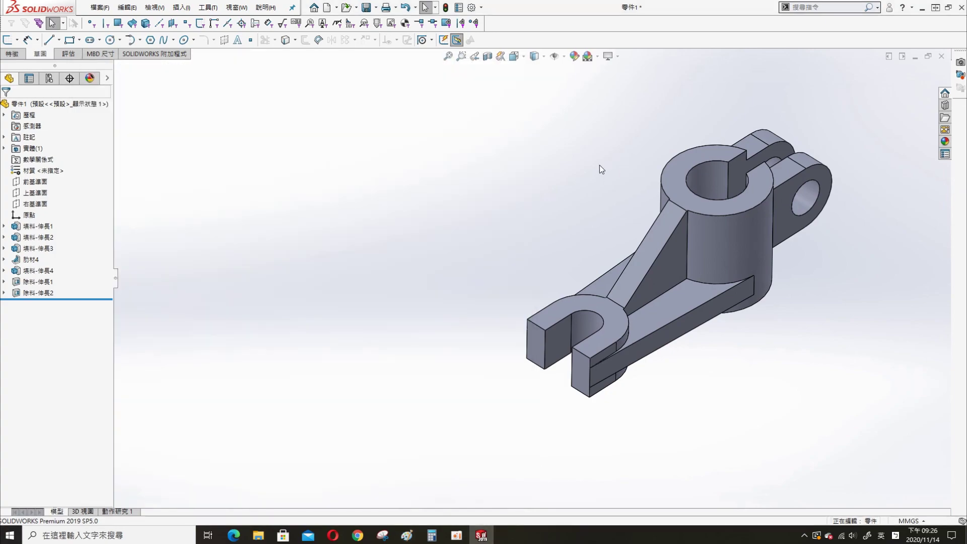